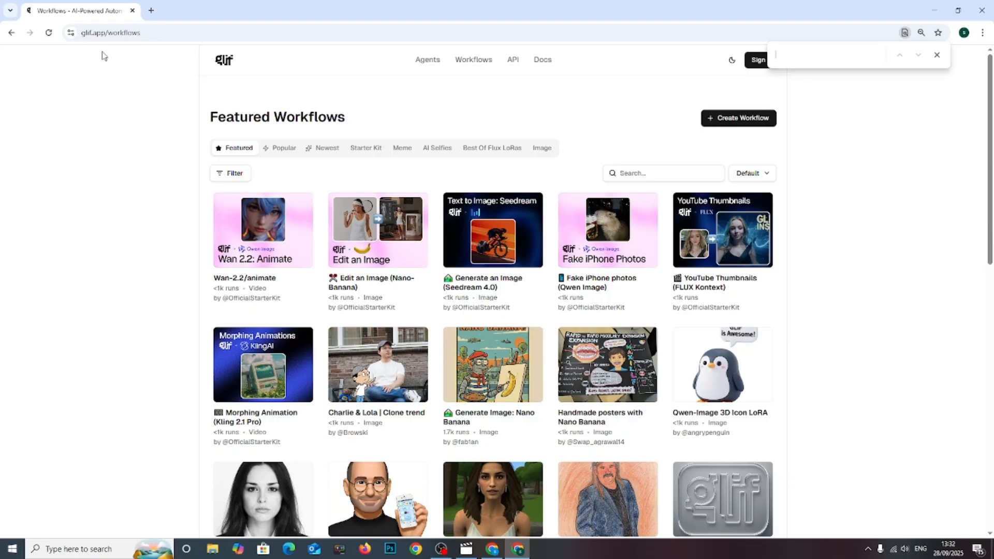
# Step: Dismiss the page search and sign in to the glif account
pyautogui.click(937, 55)
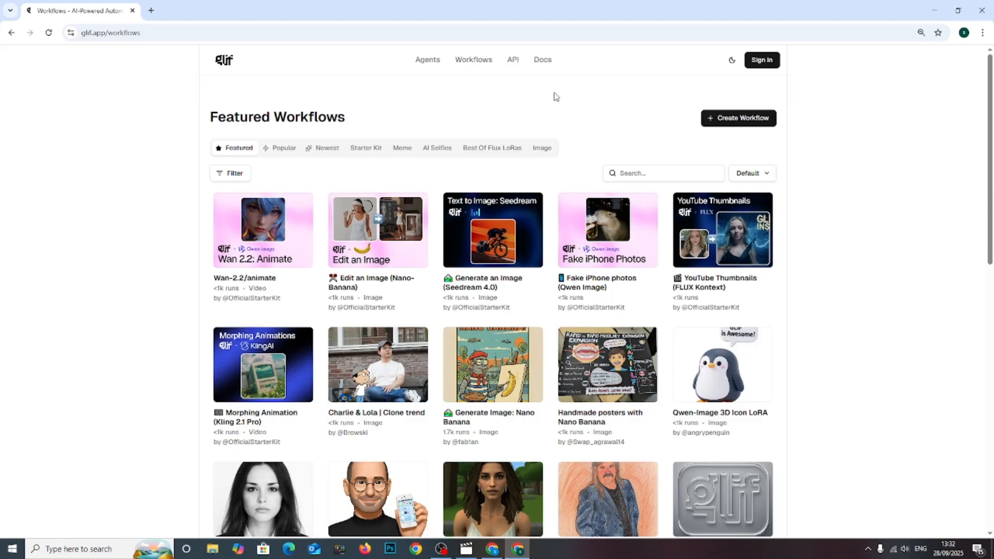
pyautogui.click(762, 61)
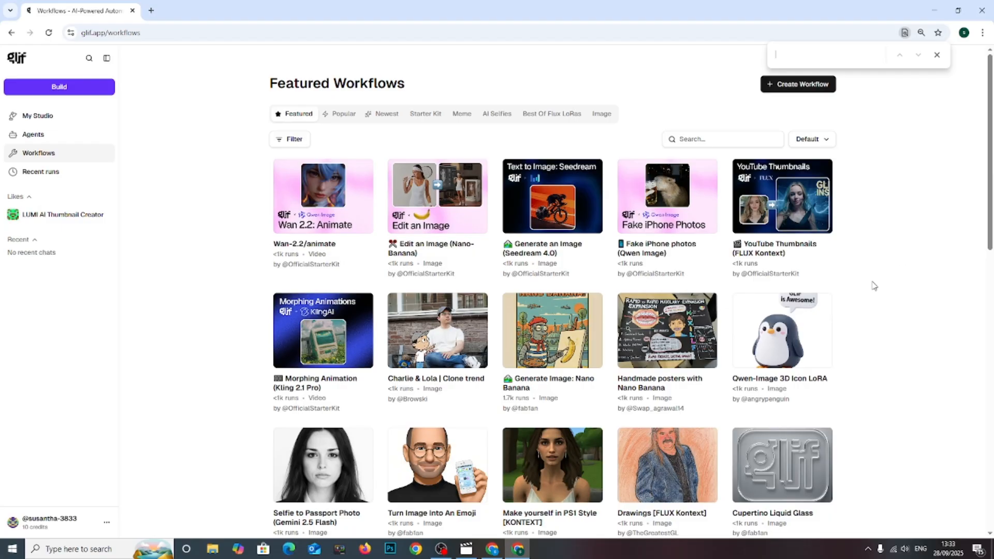
# Step: Browse the featured workflows and search the workflow library for "thumbnail"
pyautogui.scroll(-3, 647, 300)
pyautogui.scroll(2, 626, 308)
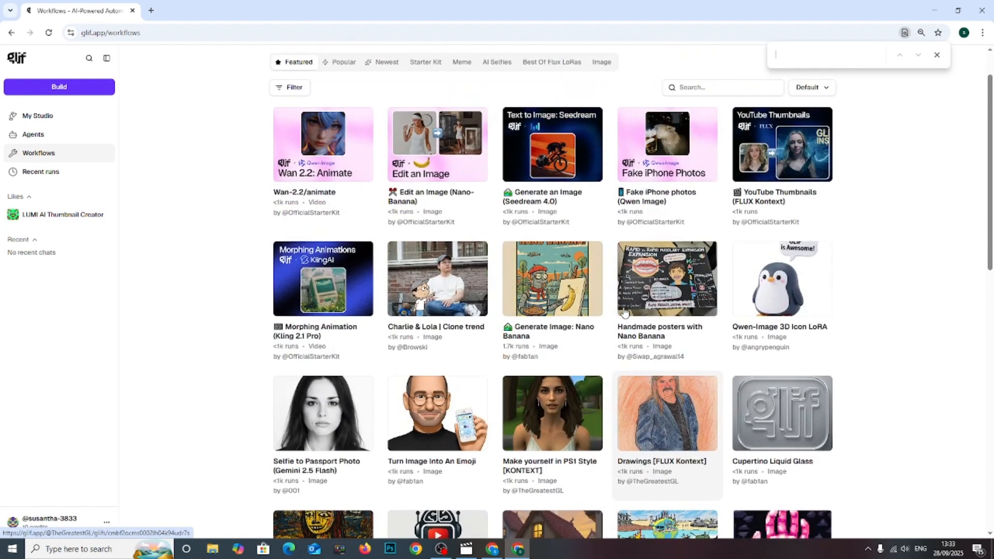
pyautogui.scroll(1, 636, 299)
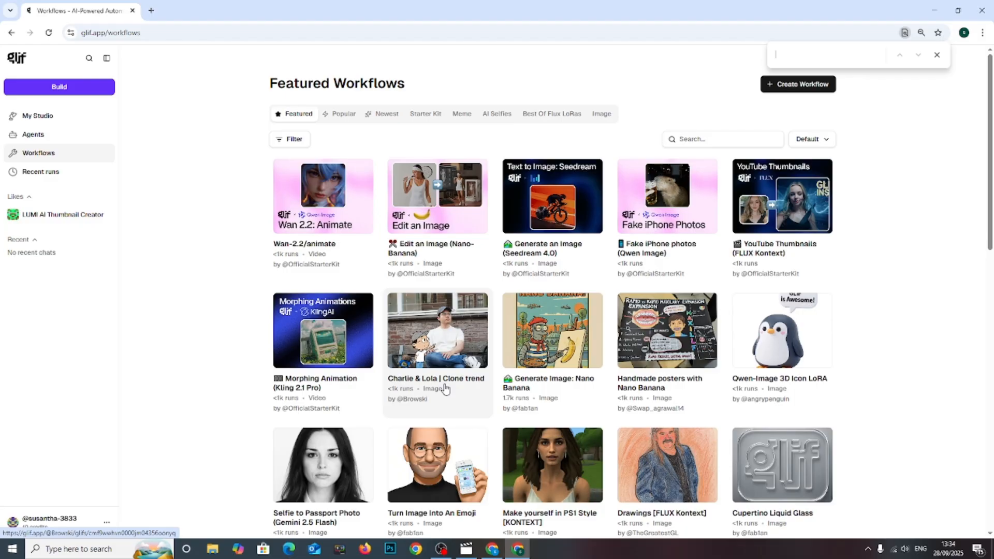
pyautogui.scroll(-5, 448, 408)
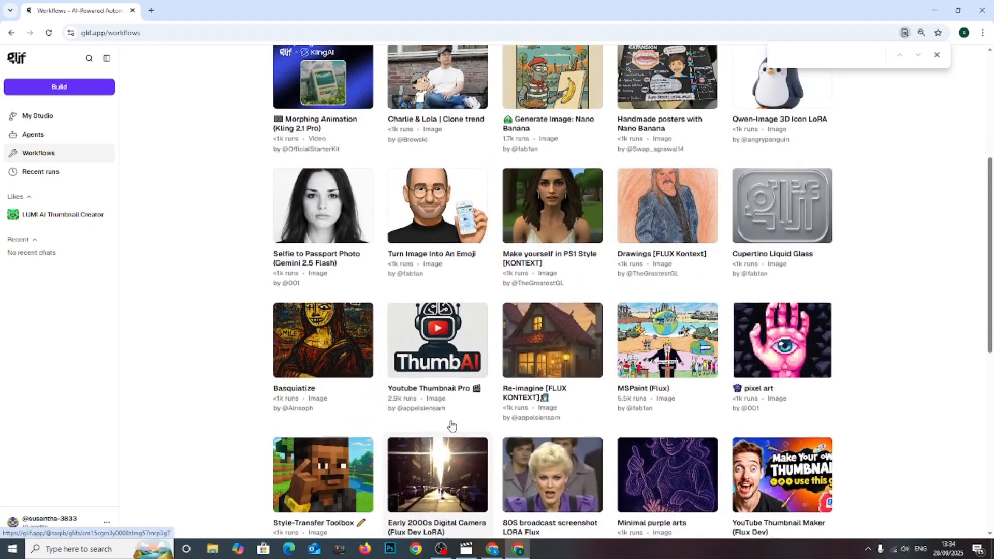
pyautogui.scroll(5, 451, 425)
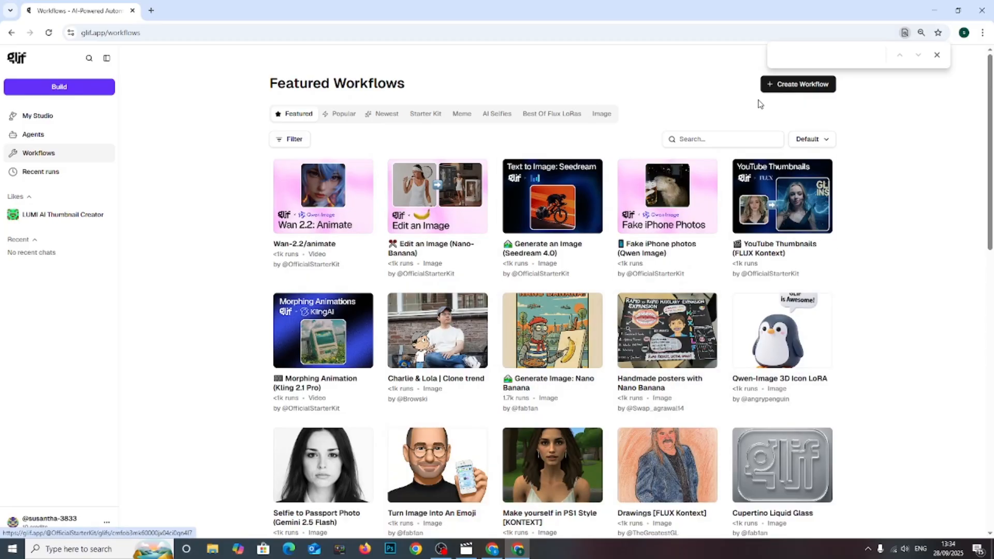
pyautogui.click(717, 140)
pyautogui.write('thu')
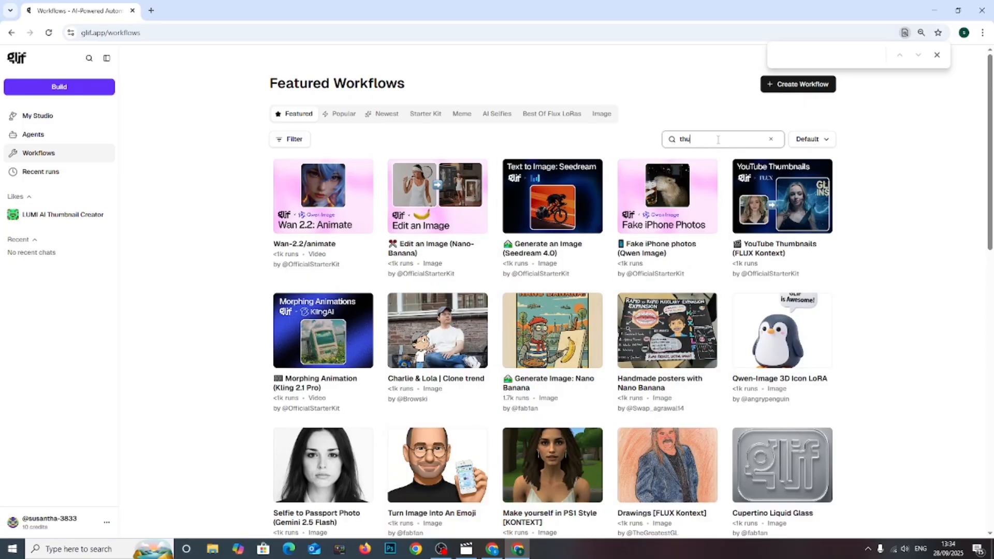
pyautogui.write('mbnail')
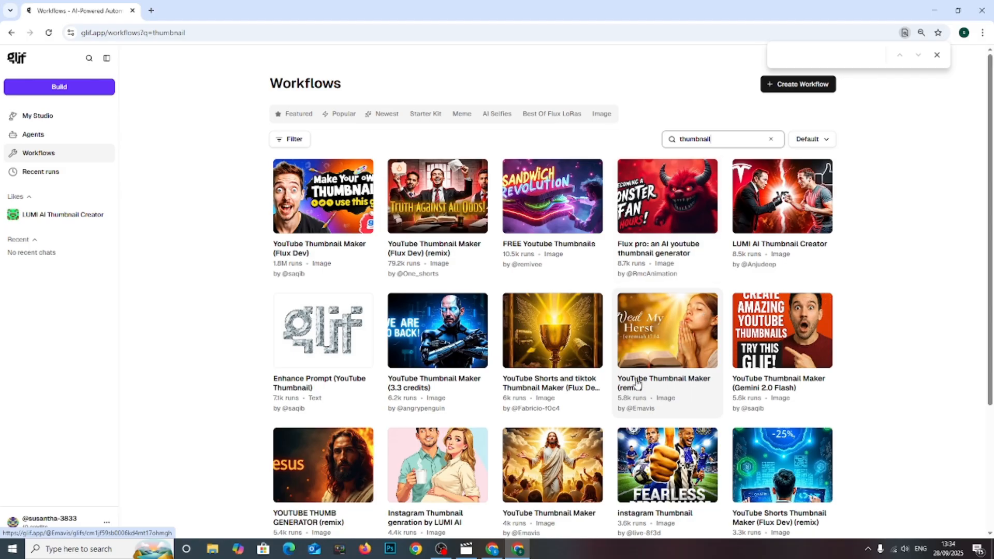
# Step: Open the YouTube Thumbnail Maker (Flux Dev) (remix) workflow with the Truth Against All Odds cover and clear its sample prompt
pyautogui.scroll(-5, 595, 445)
pyautogui.scroll(4, 544, 331)
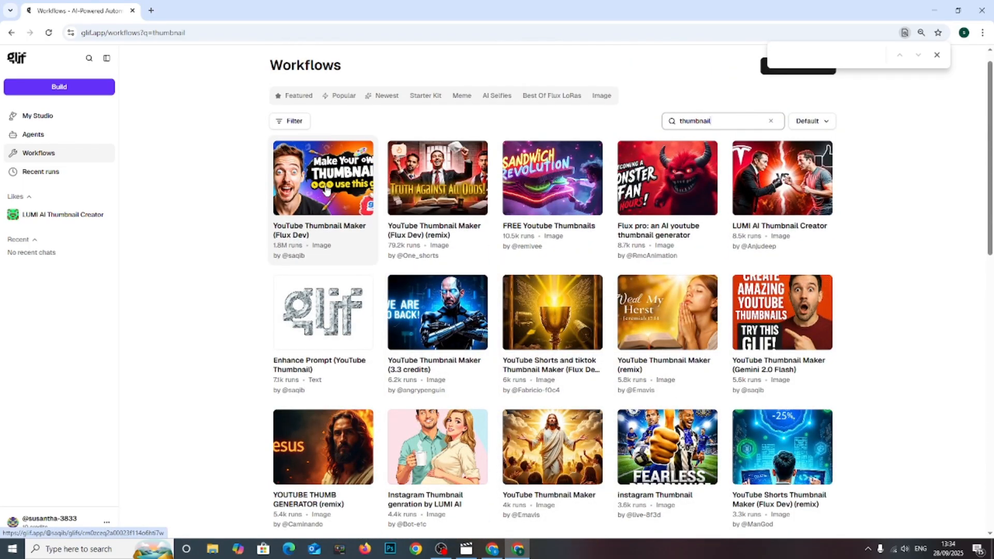
pyautogui.click(444, 164)
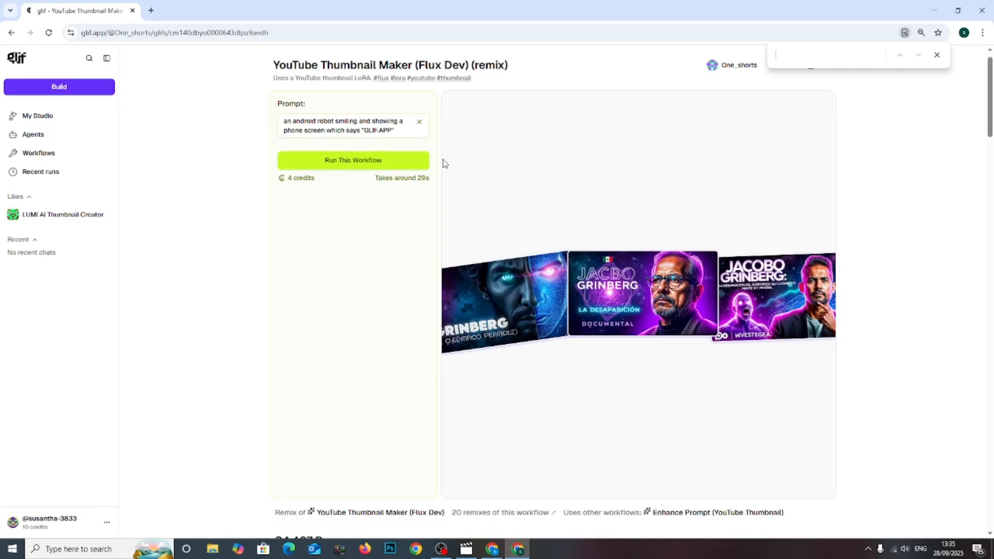
pyautogui.click(419, 121)
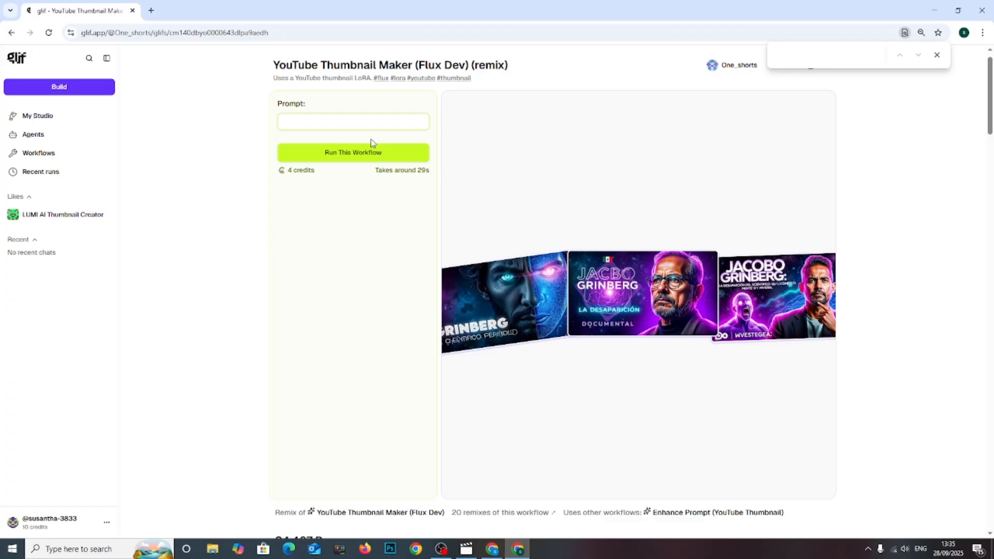
# Step: Search Google for "food challage thumbnail" in a new browser tab and show the image results
pyautogui.click(151, 11)
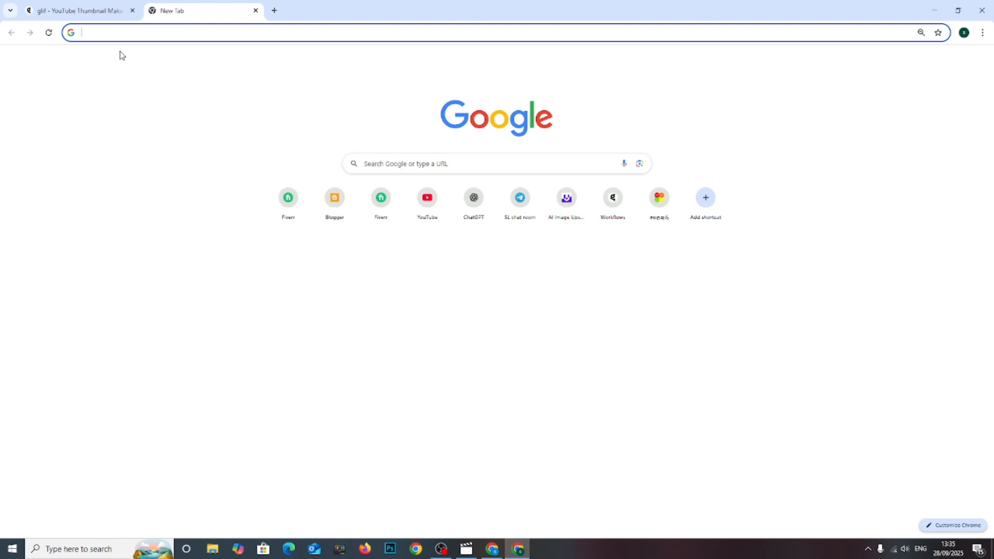
pyautogui.write('fod')
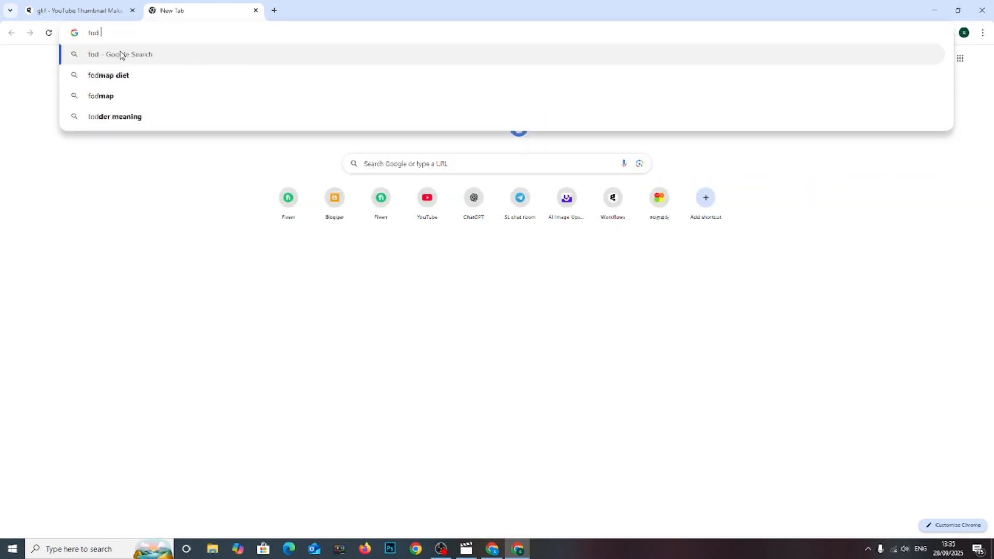
pyautogui.press('BackSpace')
pyautogui.press('BackSpace')
pyautogui.write('od challage thumbnail')
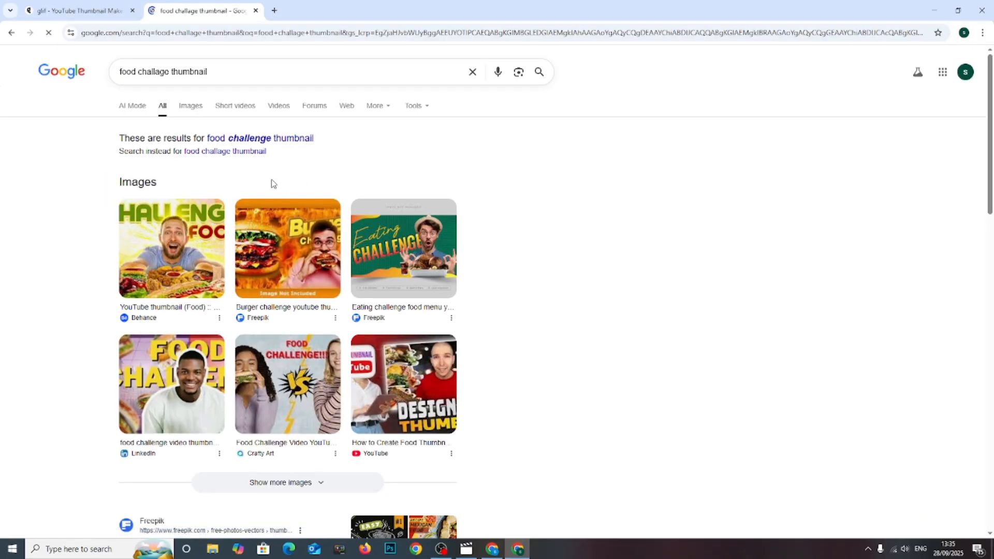
pyautogui.click(193, 106)
# Step: Choose the Behance "Challenge Food" thumbnail from the image results and save the image to the computer
pyautogui.scroll(-2, 283, 327)
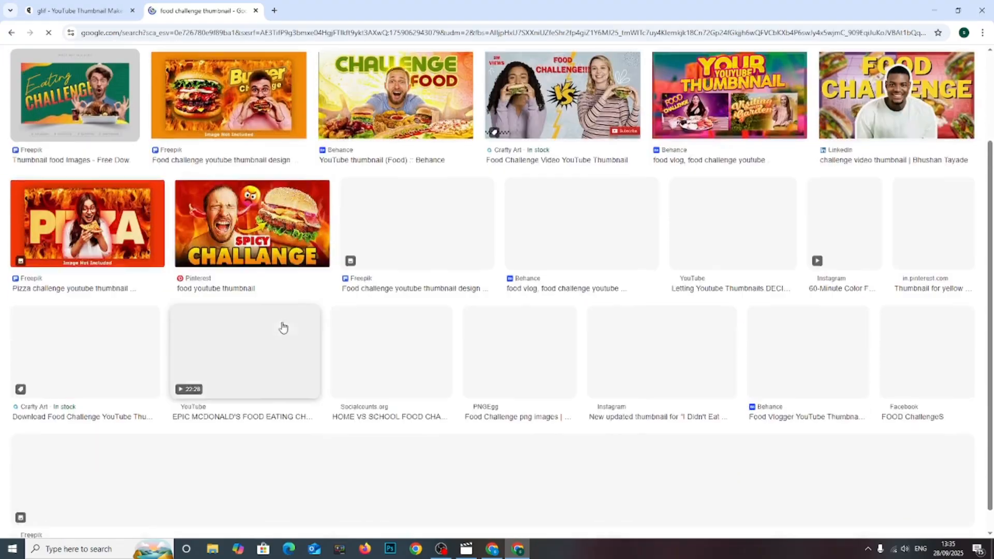
pyautogui.scroll(2, 283, 327)
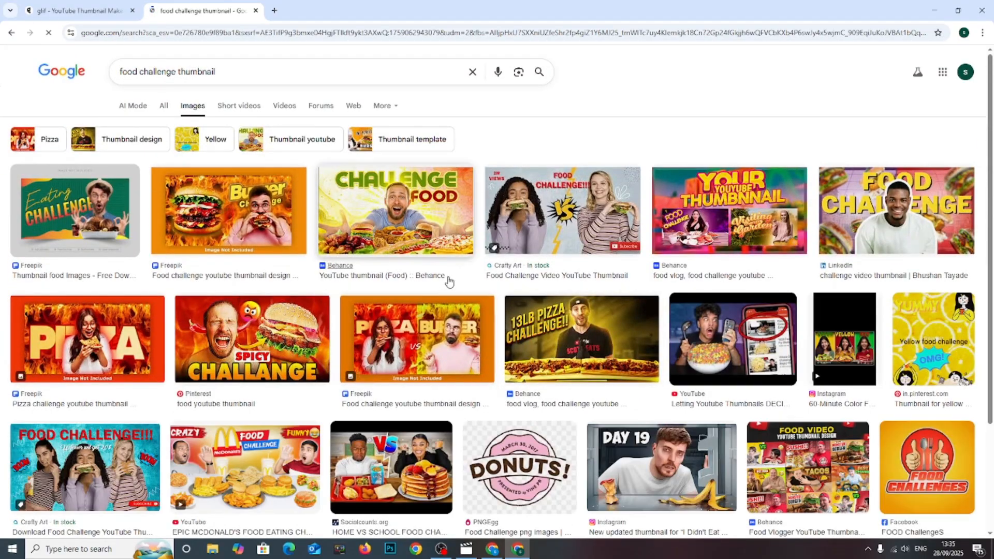
pyautogui.scroll(-2, 448, 281)
pyautogui.scroll(2, 393, 226)
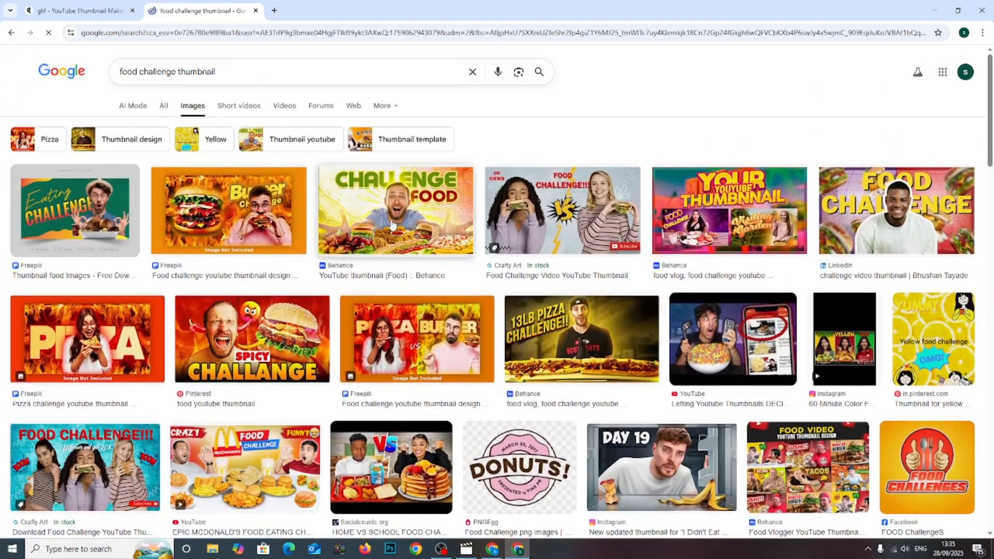
pyautogui.scroll(-2, 394, 223)
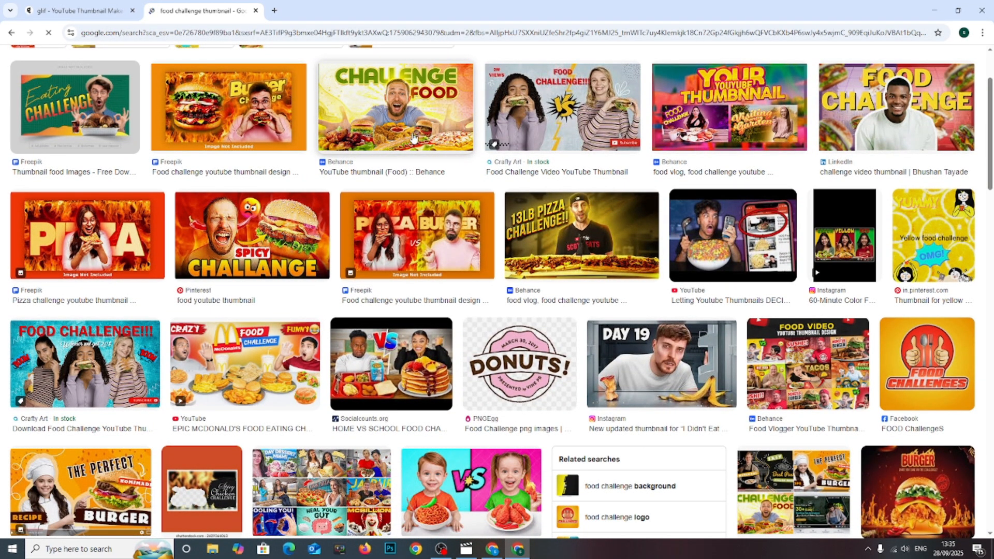
pyautogui.click(347, 97)
pyautogui.hotkey('ctrl', 'f')
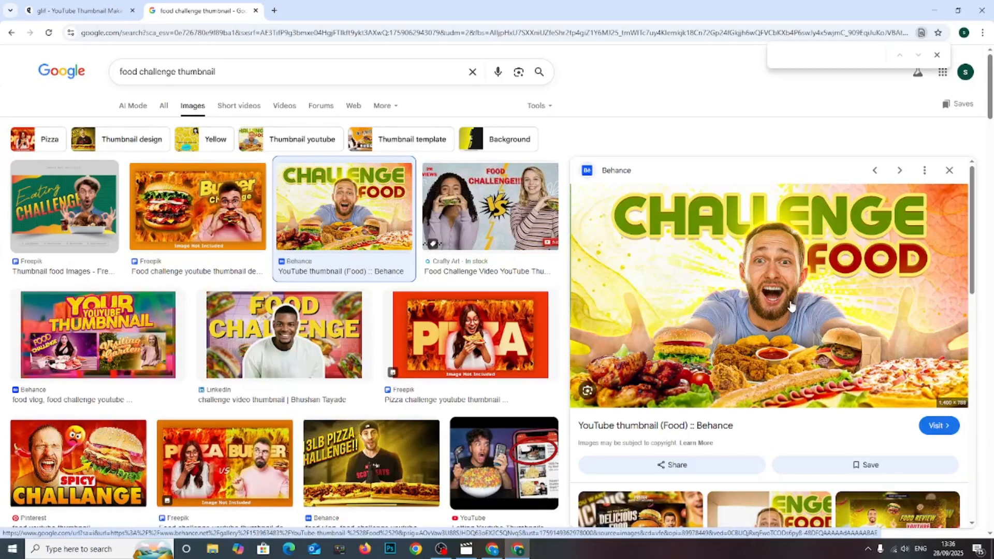
pyautogui.rightClick(693, 294)
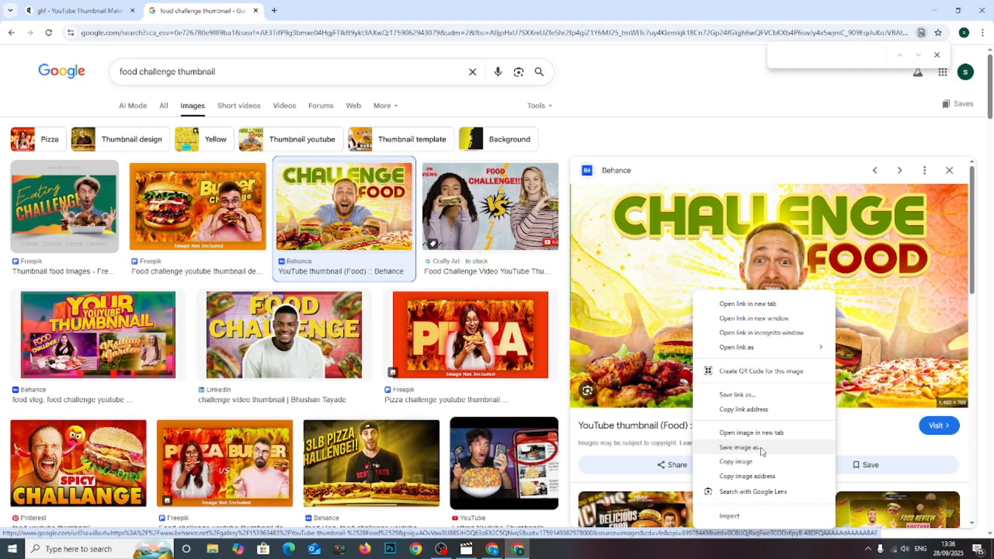
pyautogui.click(739, 447)
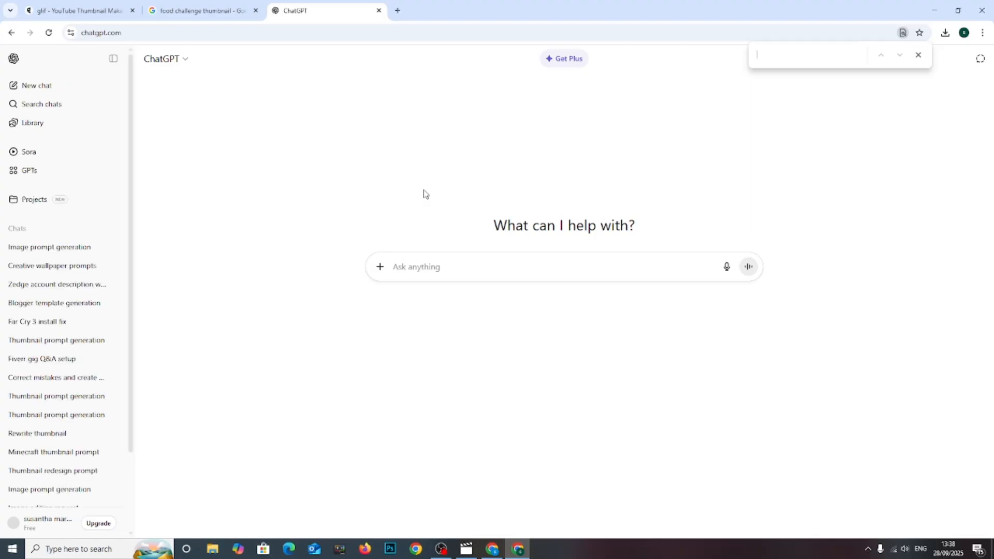
# Step: Attach the saved Challenge Food image to a new ChatGPT chat and send the request "please give me a promt"
pyautogui.click(379, 268)
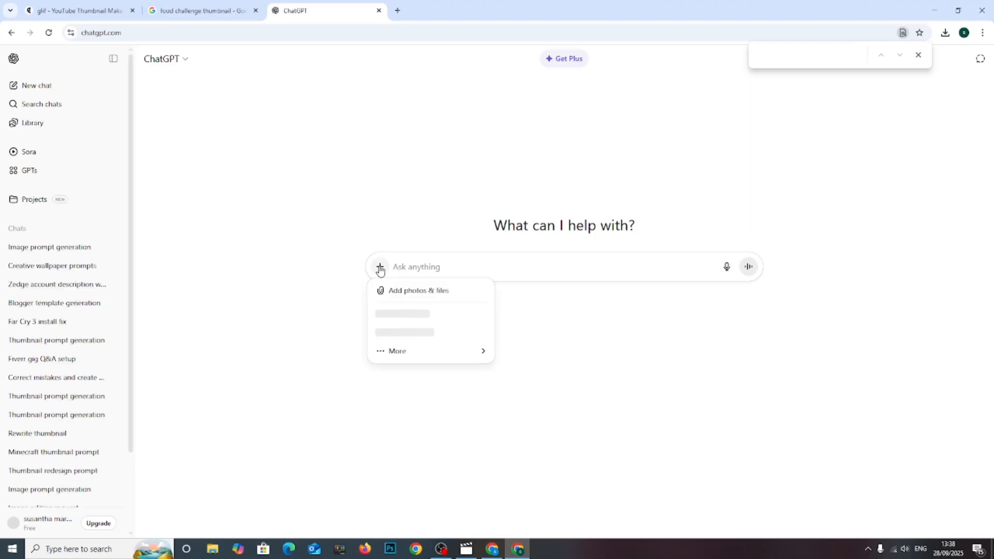
pyautogui.click(437, 294)
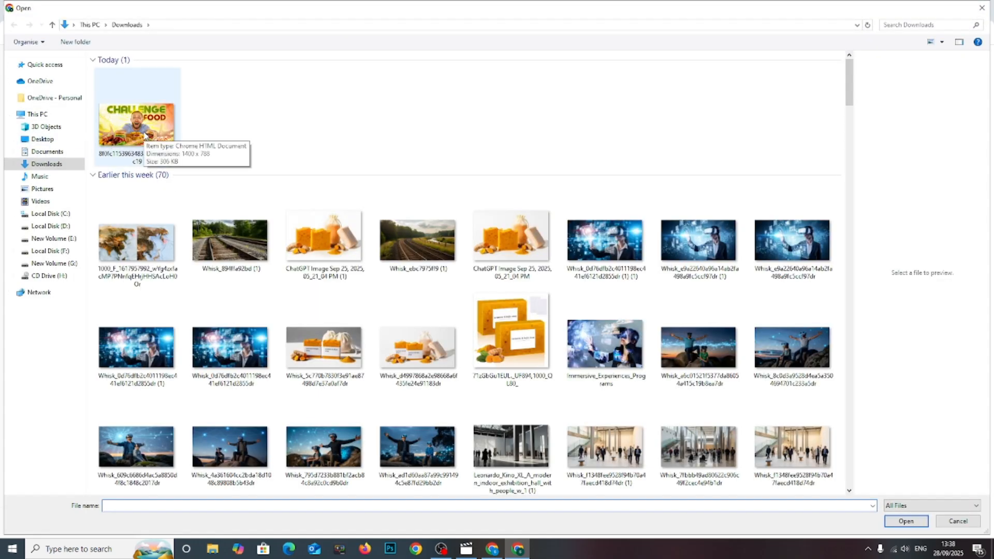
pyautogui.doubleClick(145, 135)
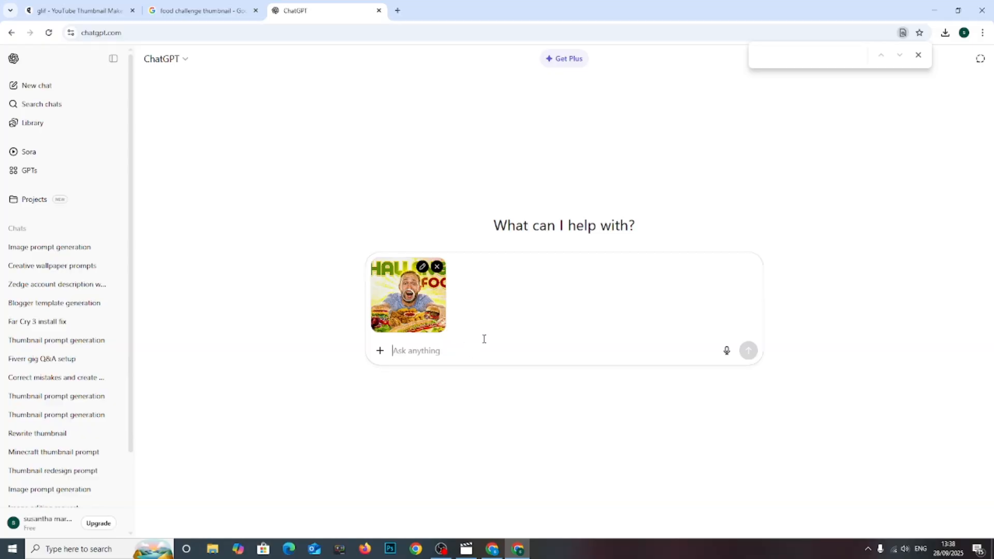
pyautogui.write('please give me a promt')
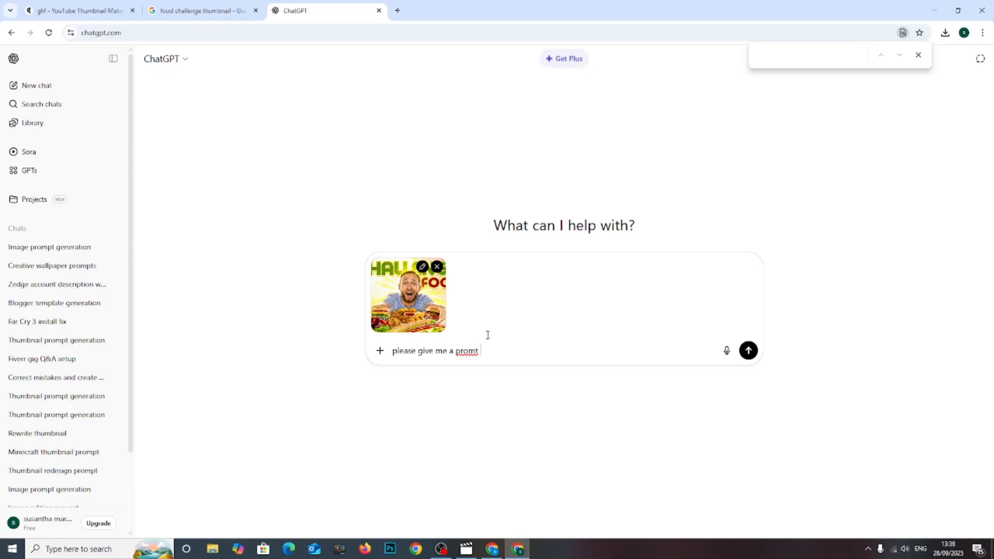
pyautogui.click(749, 352)
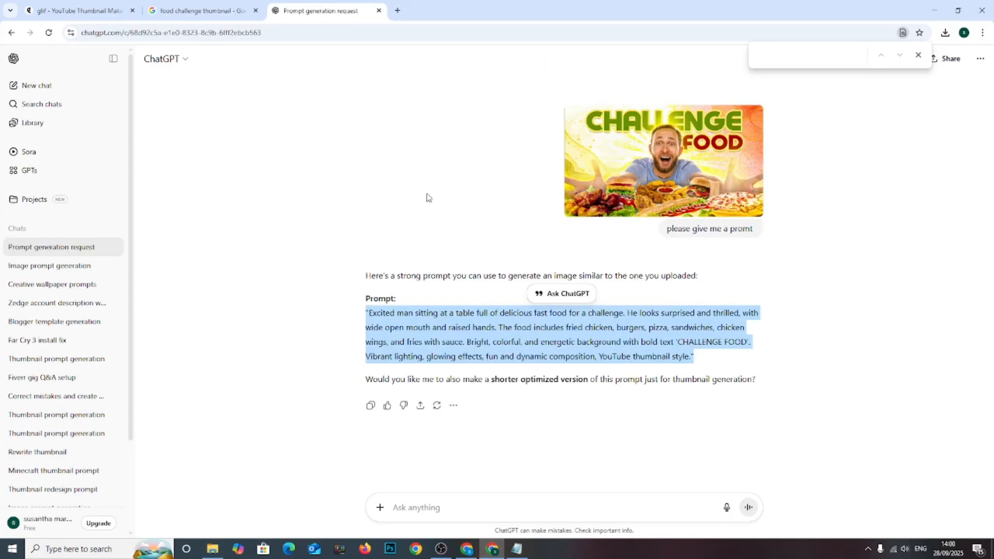
# Step: Copy the full quoted image prompt from ChatGPT's reply, from "Excited man" through "YouTube thumbnail style."
pyautogui.click(393, 178)
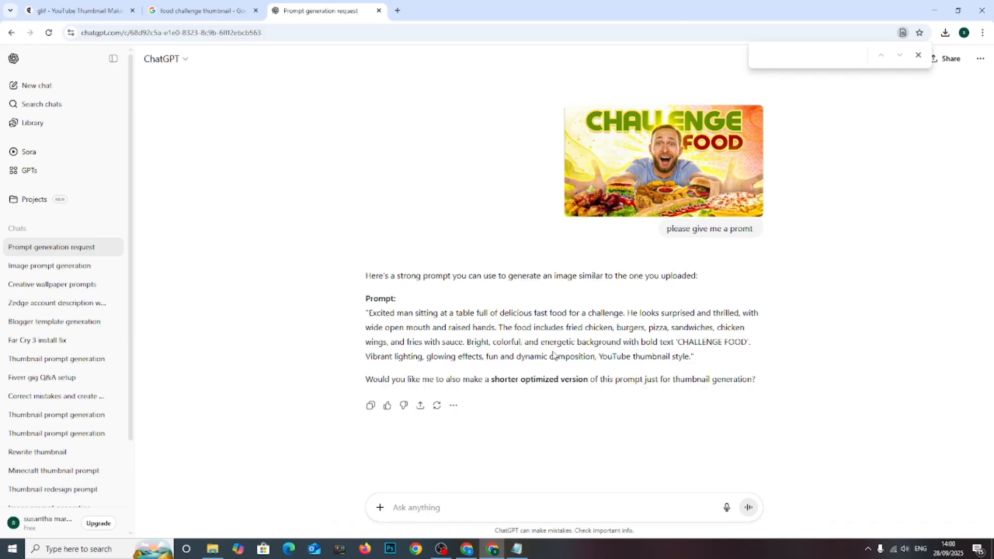
pyautogui.moveTo(675, 343); pyautogui.dragTo(741, 346)
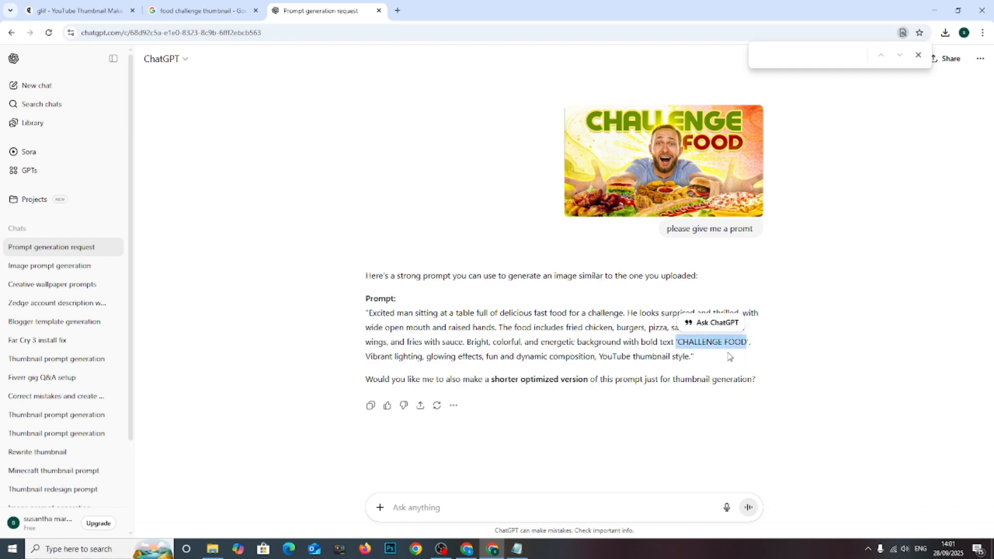
pyautogui.click(713, 360)
pyautogui.moveTo(714, 360); pyautogui.dragTo(356, 317)
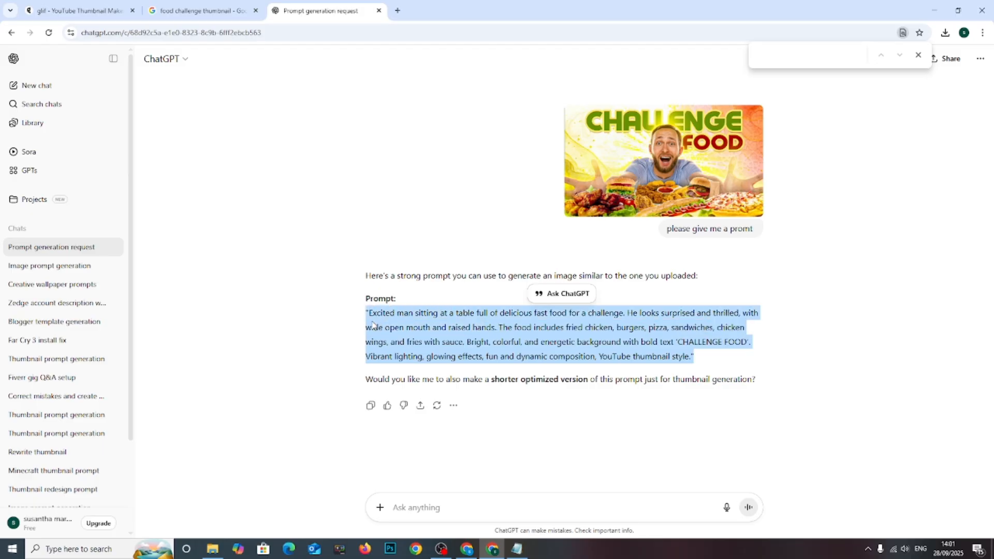
pyautogui.rightClick(376, 314)
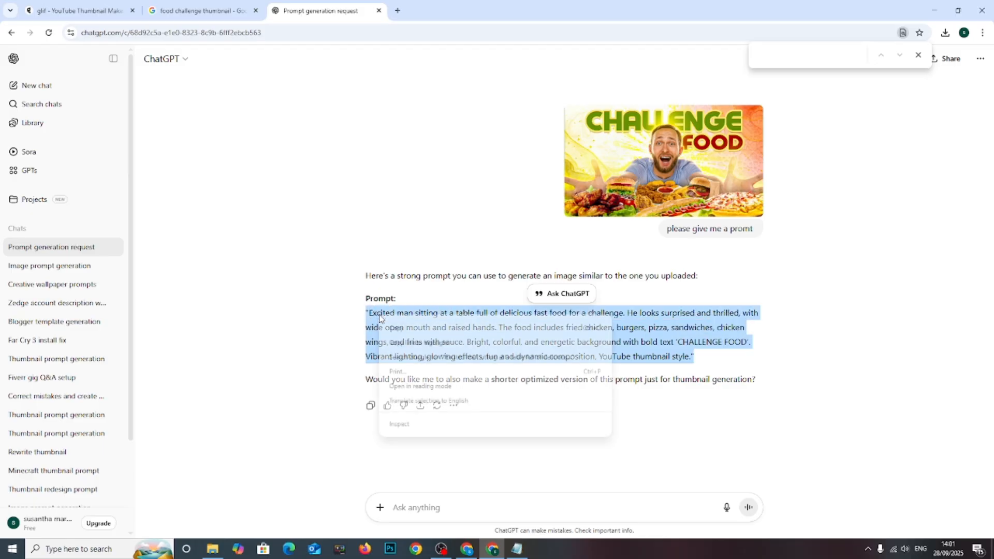
pyautogui.click(406, 327)
# Step: Switch back to glif, replace the sample prompt with the copied ChatGPT prompt, and run the thumbnail workflow
pyautogui.click(104, 5)
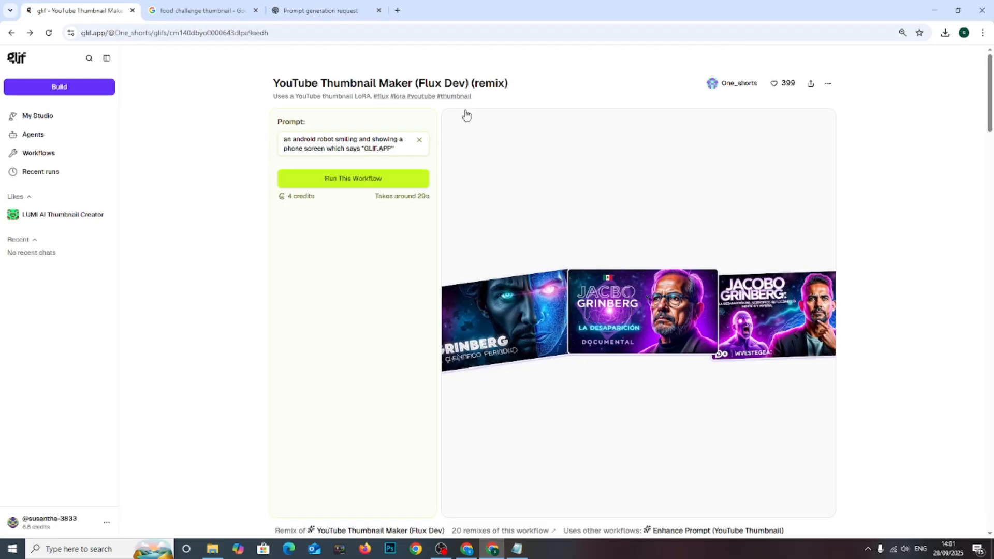
pyautogui.click(419, 140)
pyautogui.hotkey('ctrl', 'v')
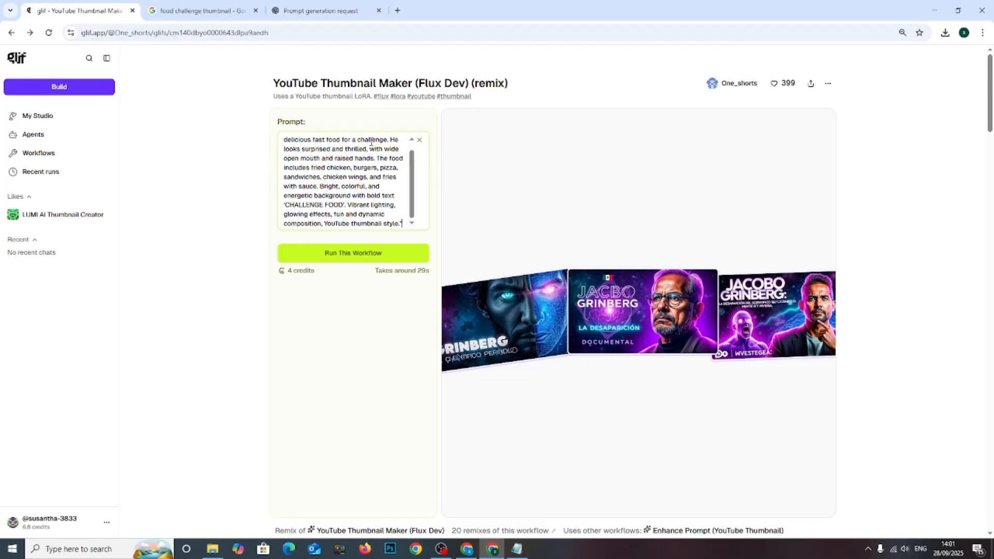
pyautogui.click(351, 263)
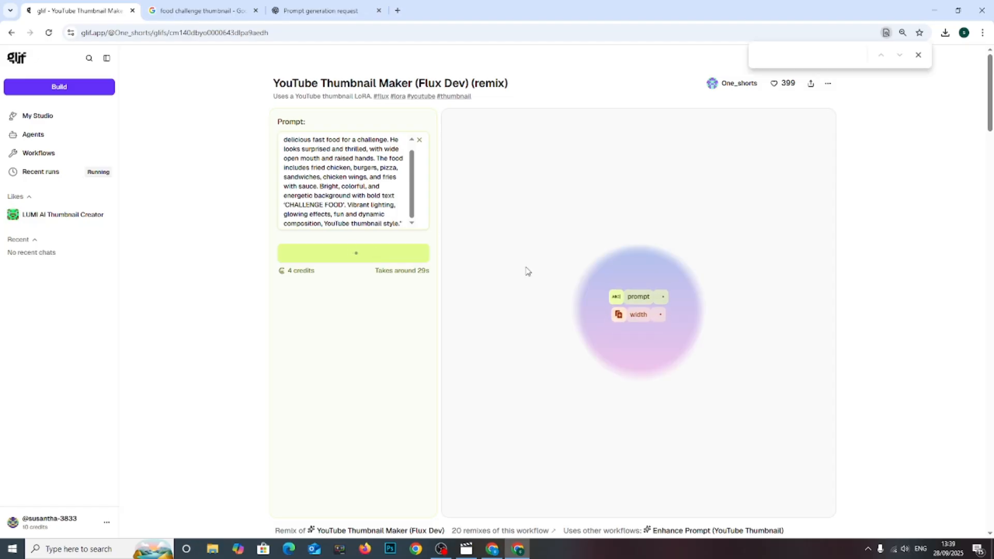
# Step: Review the reference Challenge Food image in Google Images and return to the glif workflow
pyautogui.hotkey('ctrl', 'Tab')
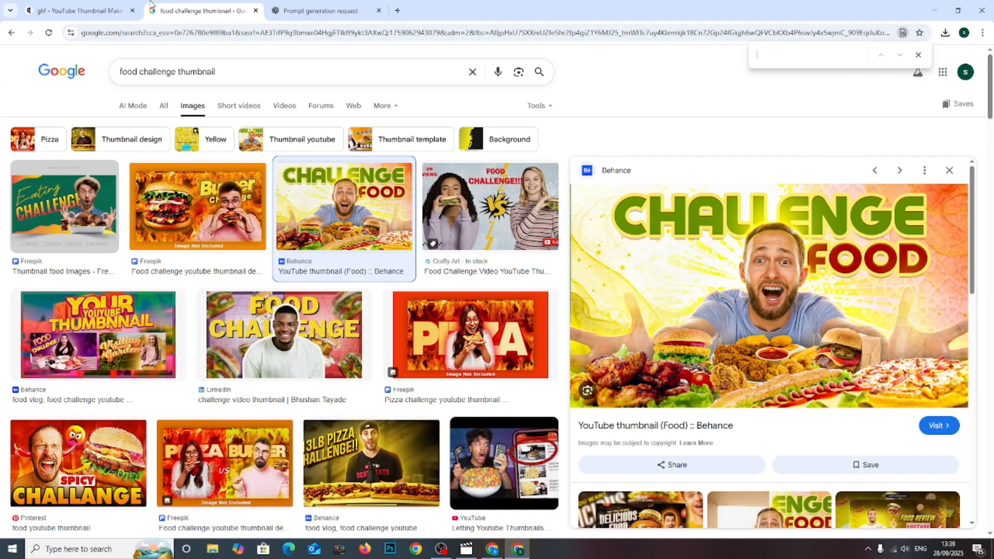
pyautogui.click(119, 5)
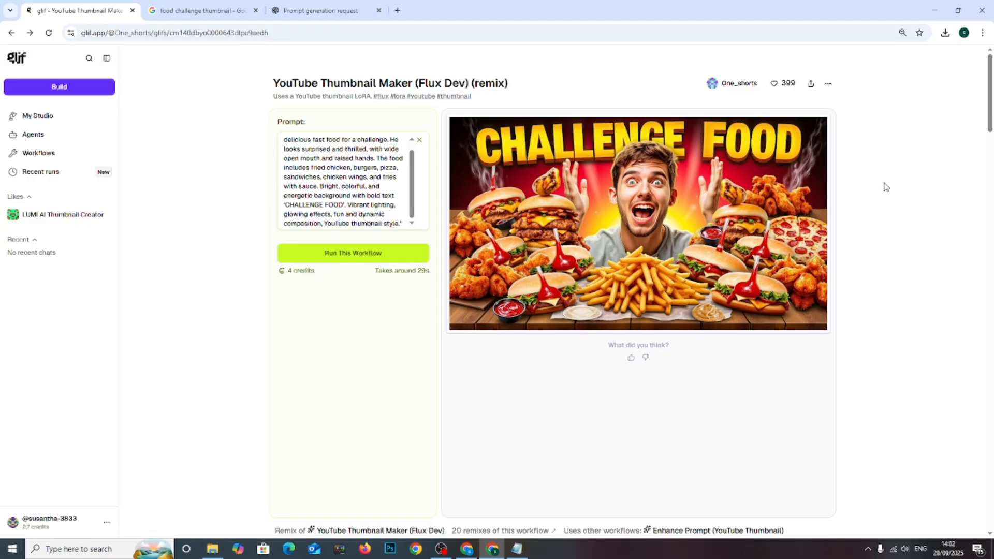
# Step: Download the generated Challenge Food thumbnail from glif, open the file to inspect it enlarged, and close the viewer
pyautogui.moveTo(739, 136)
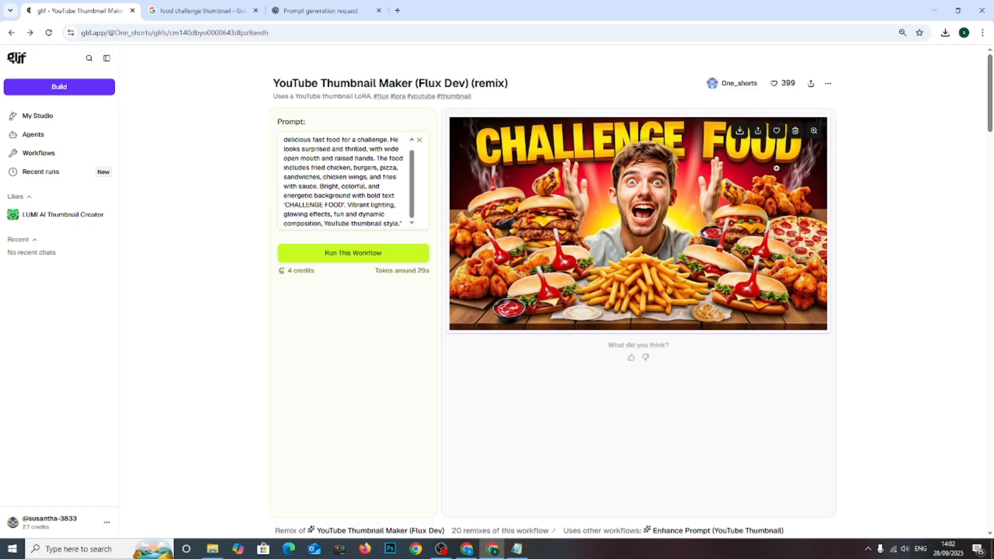
pyautogui.click(740, 132)
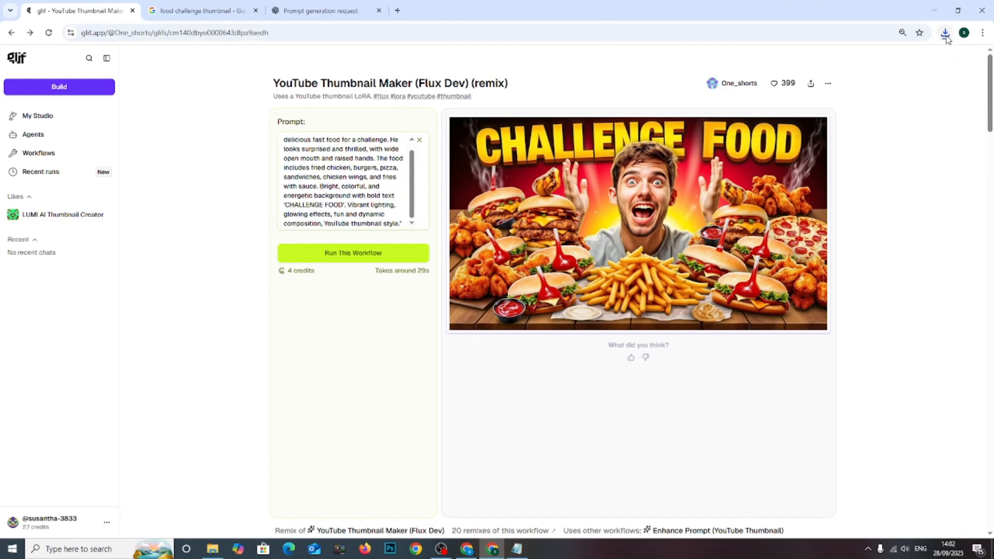
pyautogui.click(945, 33)
pyautogui.click(849, 86)
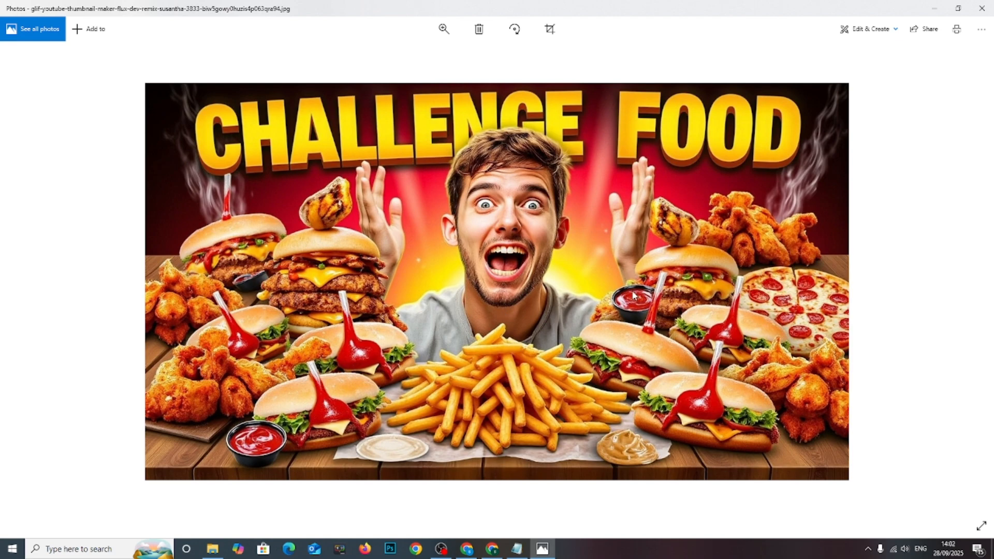
pyautogui.scroll(1, 632, 295)
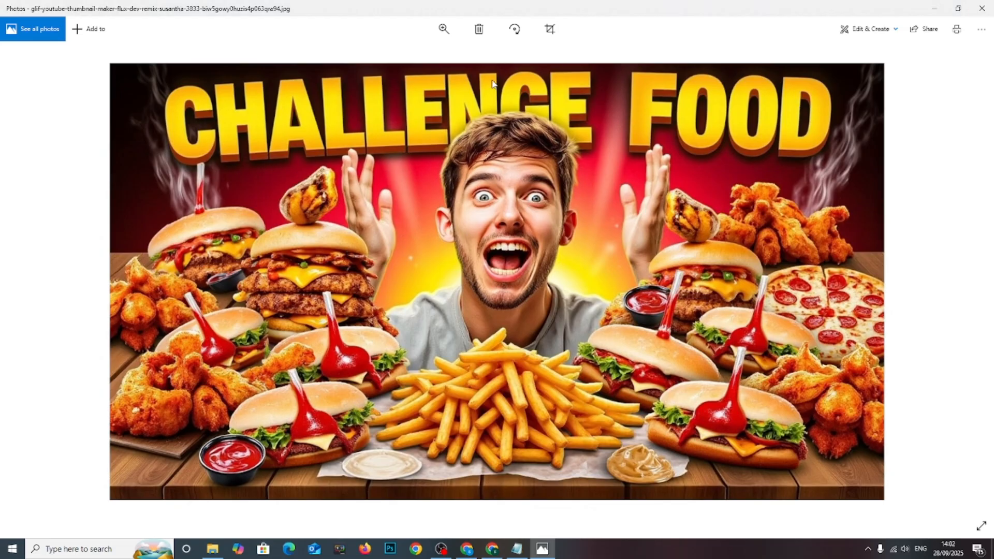
pyautogui.click(982, 8)
# Step: Switch to the ChatGPT chat, start adding a file, and choose an image from the Downloads folder
pyautogui.click(353, 7)
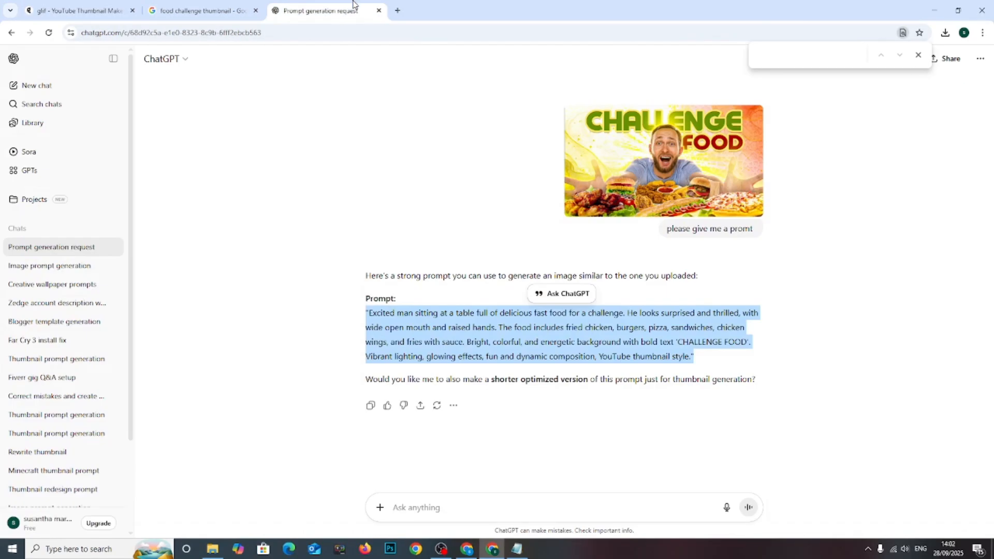
pyautogui.click(380, 508)
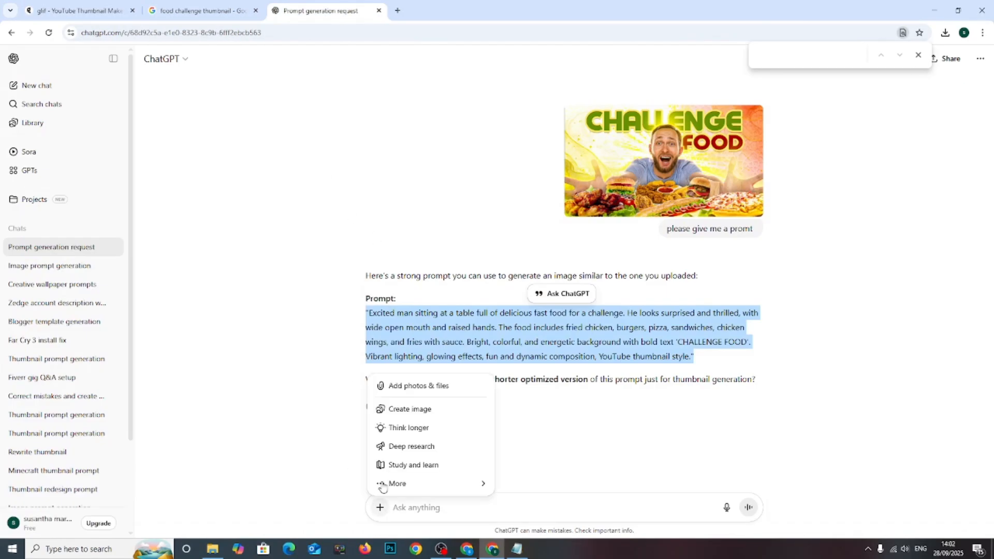
pyautogui.click(374, 356)
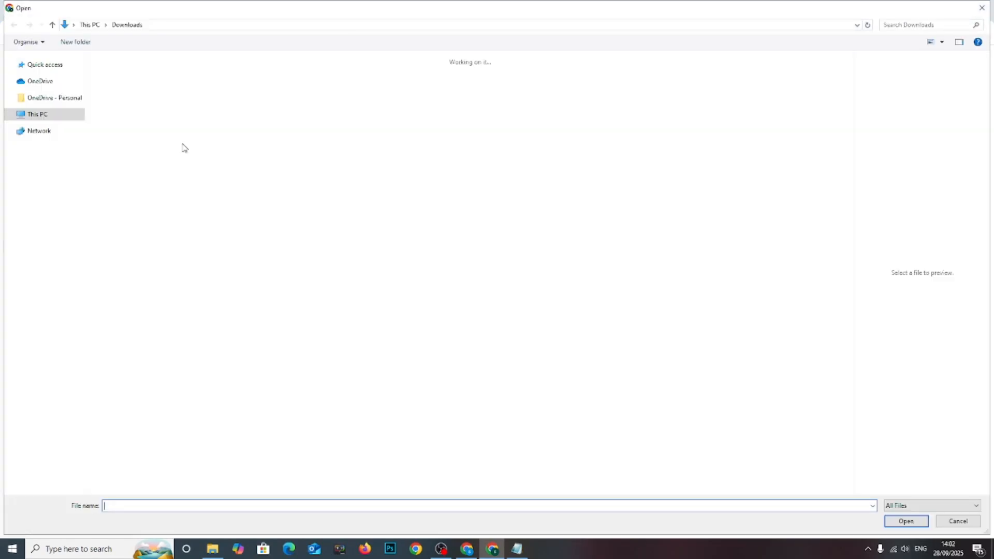
pyautogui.doubleClick(163, 149)
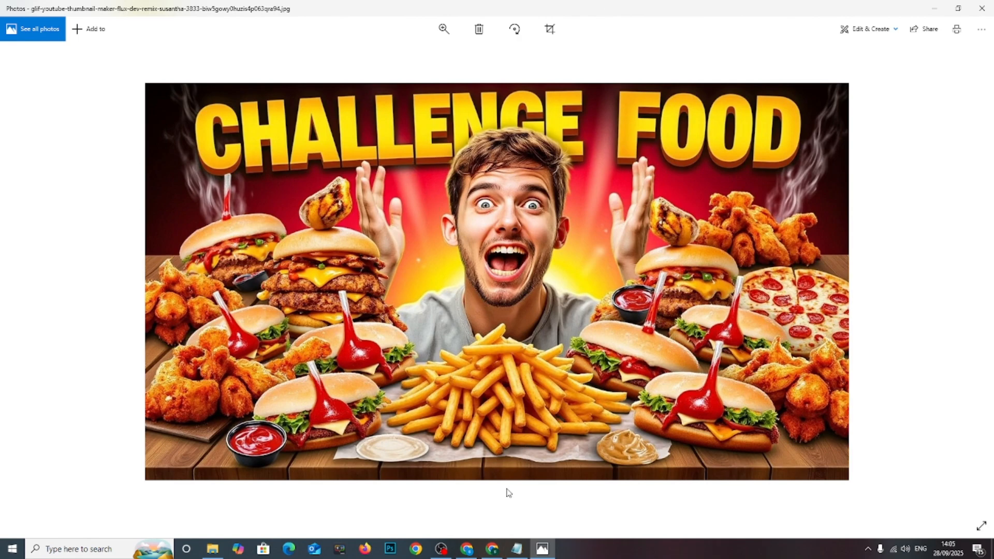
# Step: Return from the photo viewer to the browser and look through the recommended gigs on the Fiverr home page
pyautogui.click(492, 541)
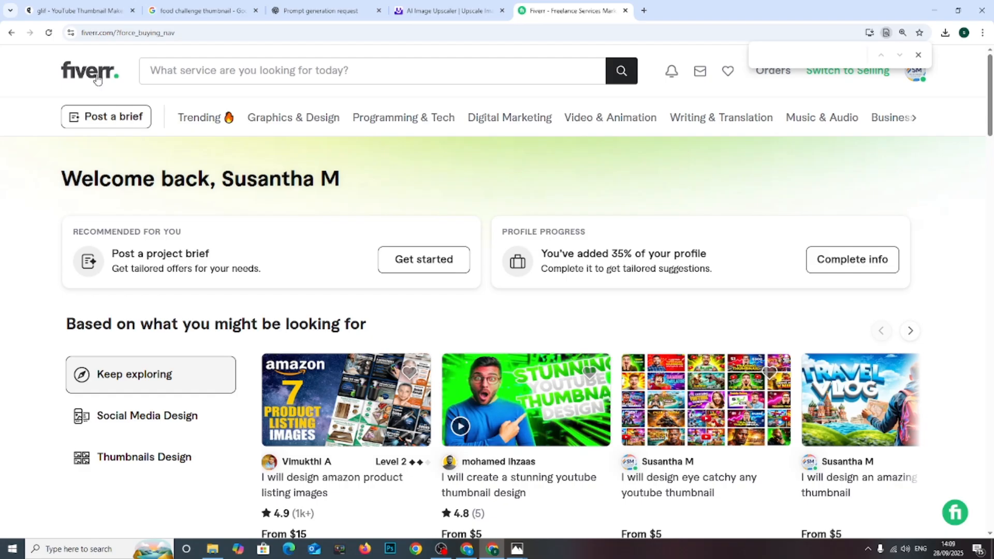
pyautogui.scroll(-5, 258, 198)
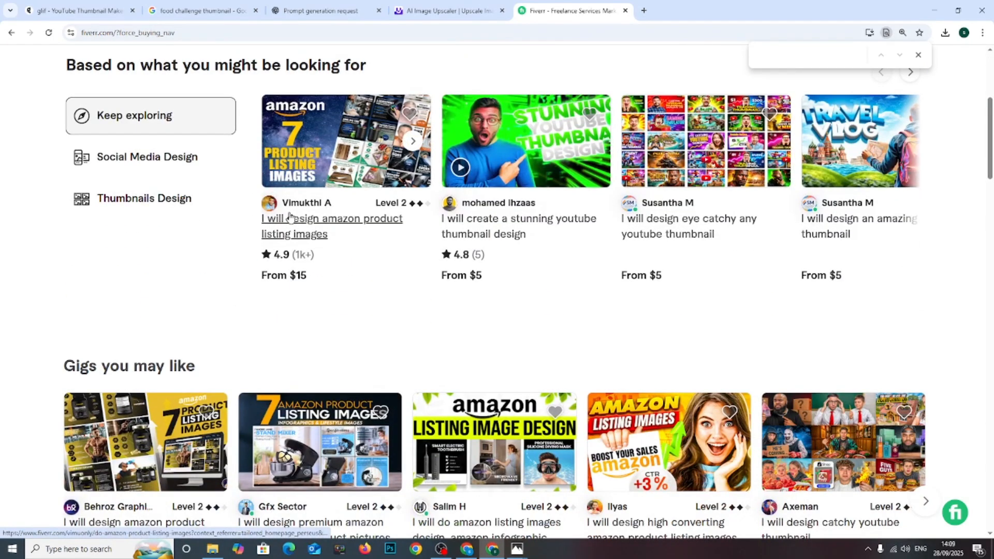
pyautogui.scroll(1, 658, 442)
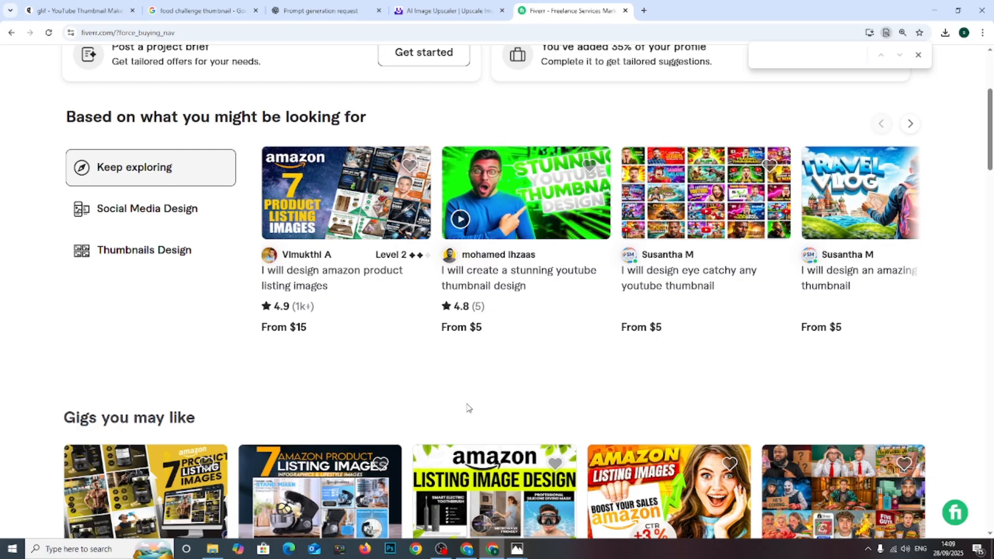
pyautogui.scroll(4, 460, 383)
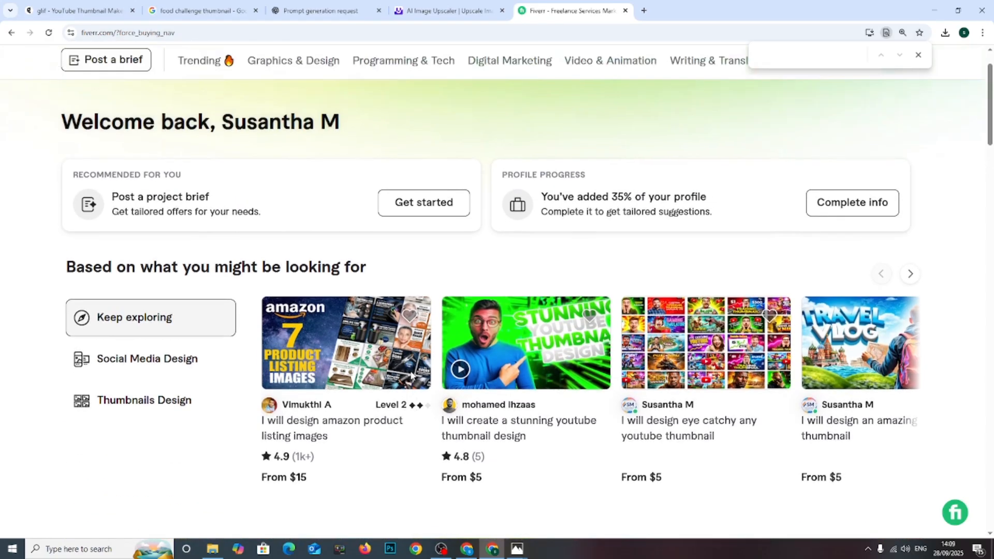
pyautogui.scroll(-5, 412, 383)
pyautogui.scroll(-8, 412, 383)
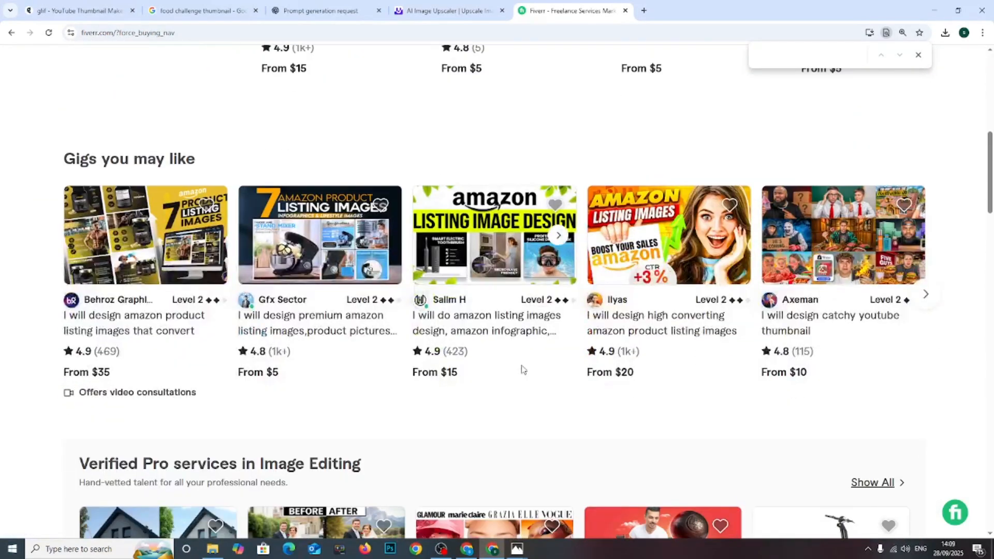
pyautogui.scroll(2, 551, 365)
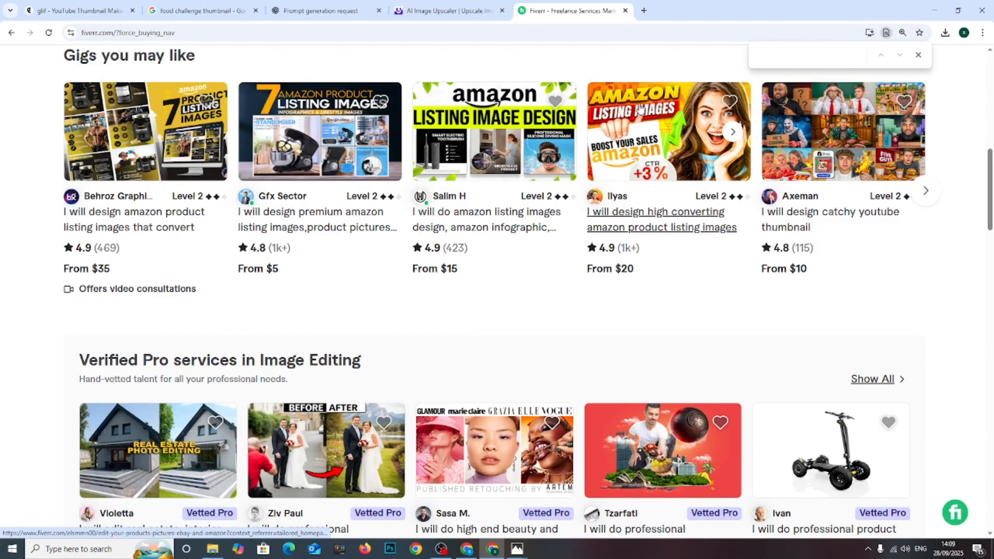
# Step: Open the "I will design high converting amazon product listing images" gig, dismiss the first-order discount offer, and review its page
pyautogui.click(655, 125)
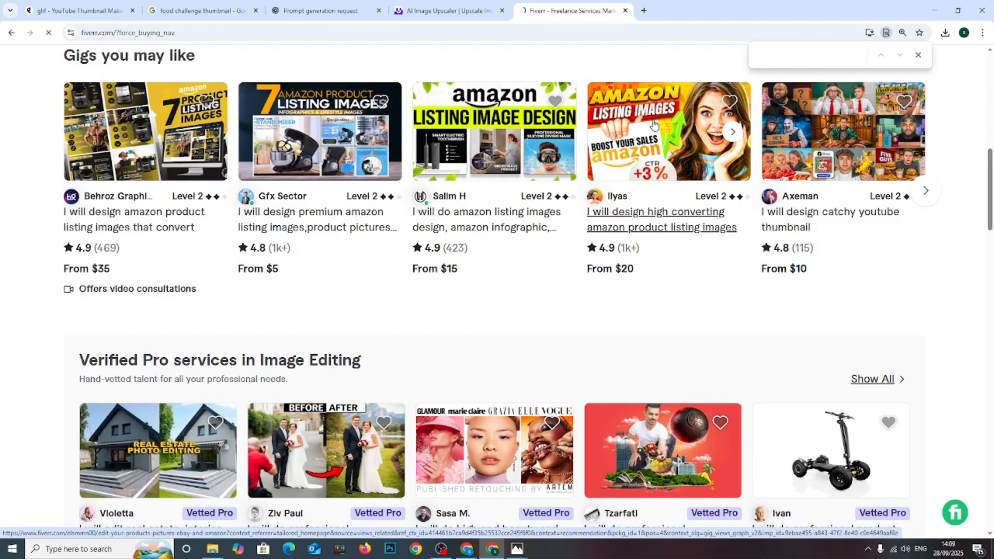
pyautogui.scroll(-2, 321, 290)
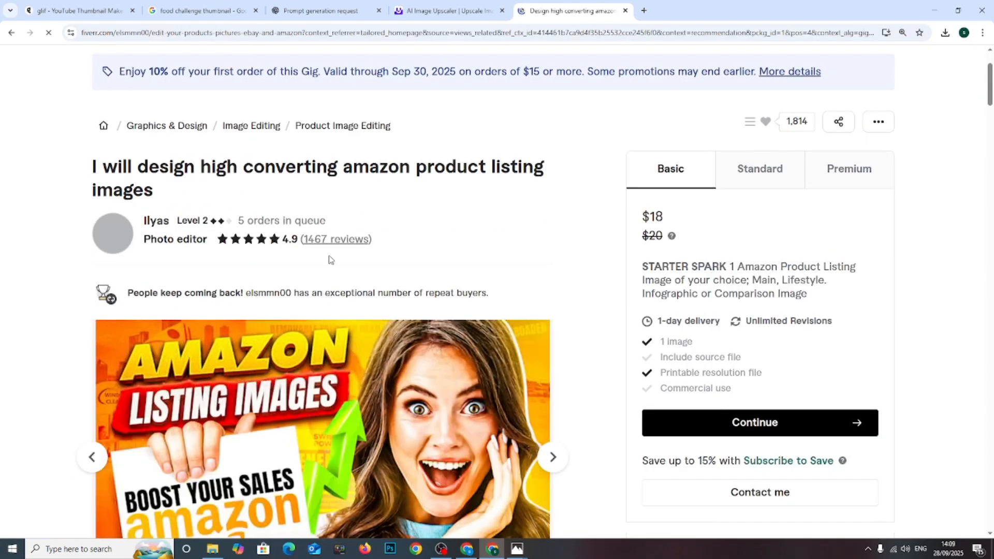
pyautogui.scroll(-5, 326, 250)
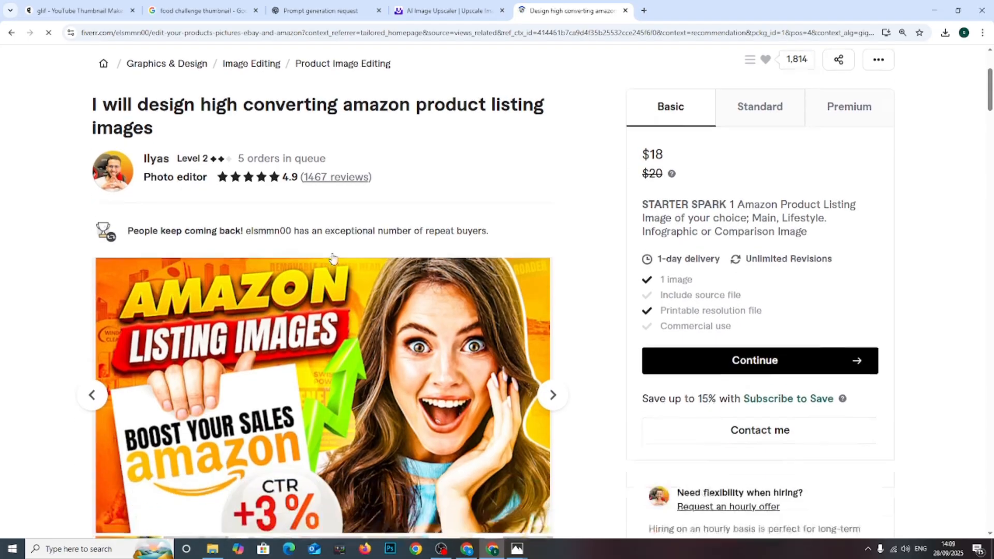
pyautogui.scroll(5, 331, 256)
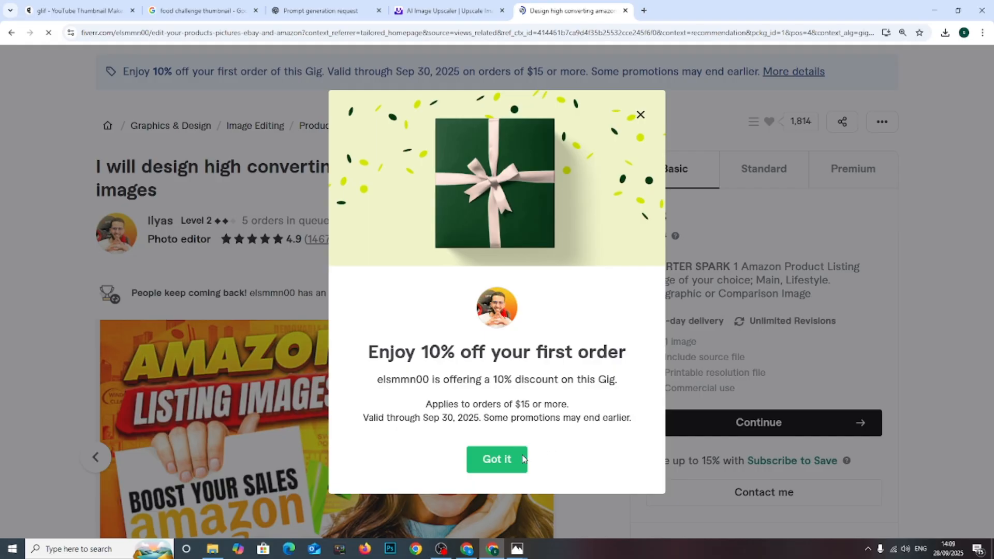
pyautogui.click(497, 459)
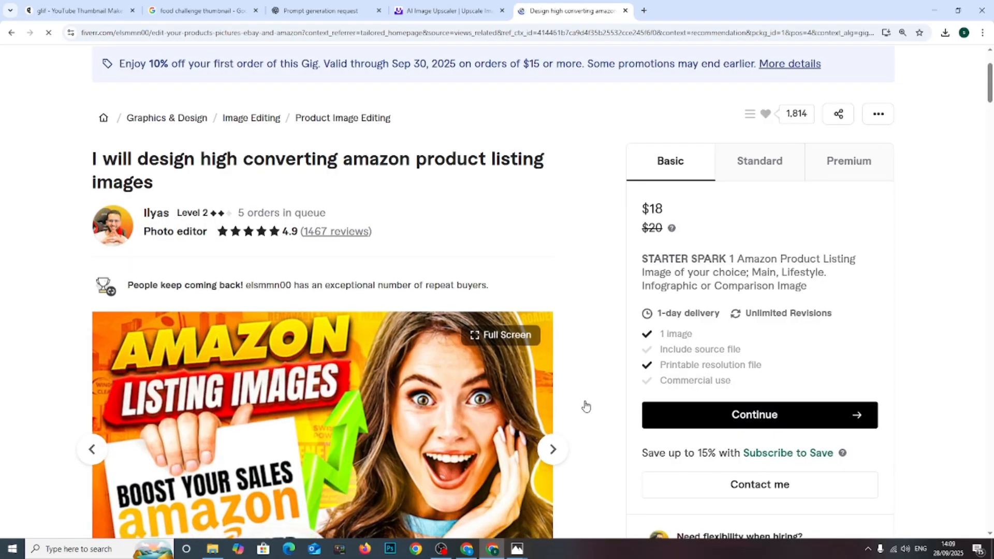
pyautogui.scroll(-1, 590, 399)
pyautogui.scroll(1, 637, 218)
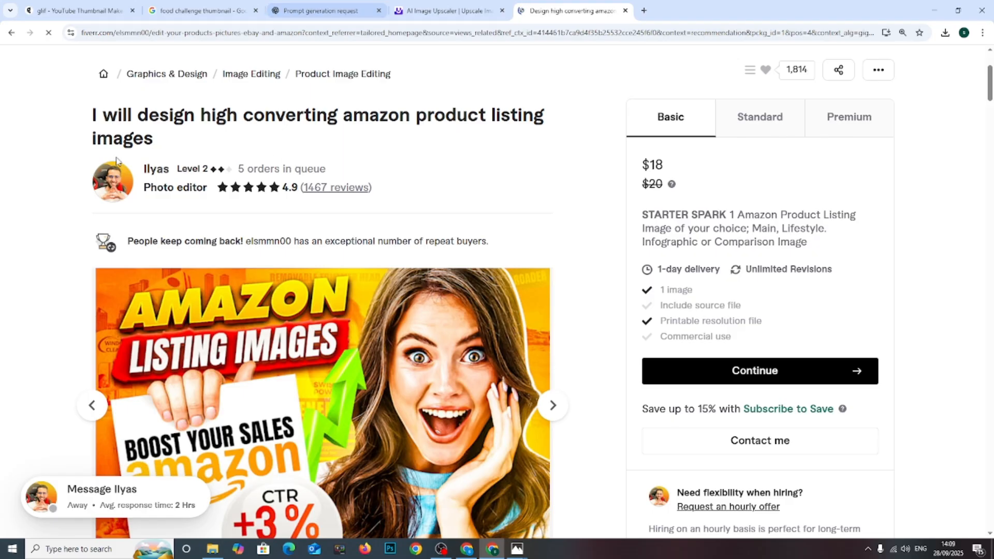
# Step: Go back to the Fiverr home page, switch to selling mode, and open the seller's Gigs management page
pyautogui.click(12, 33)
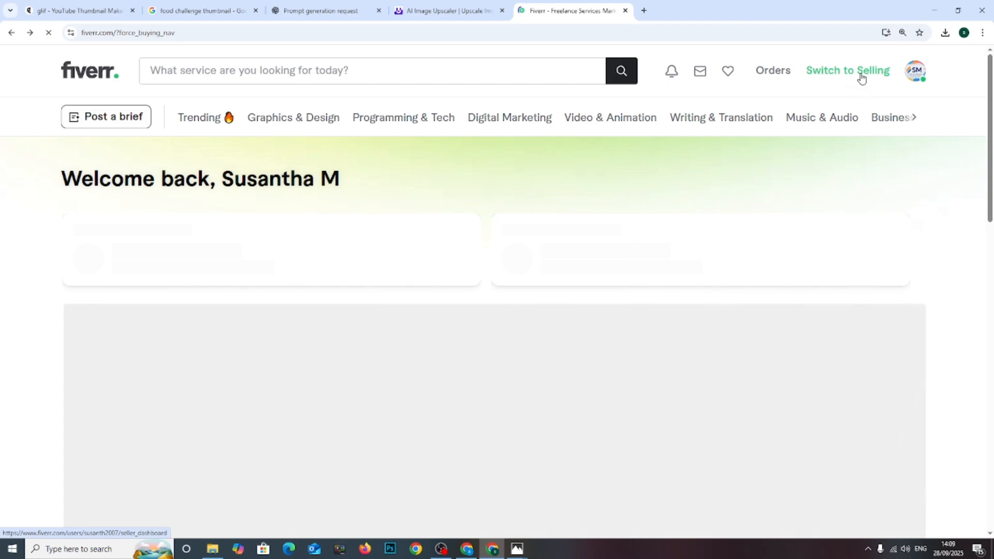
pyautogui.click(861, 75)
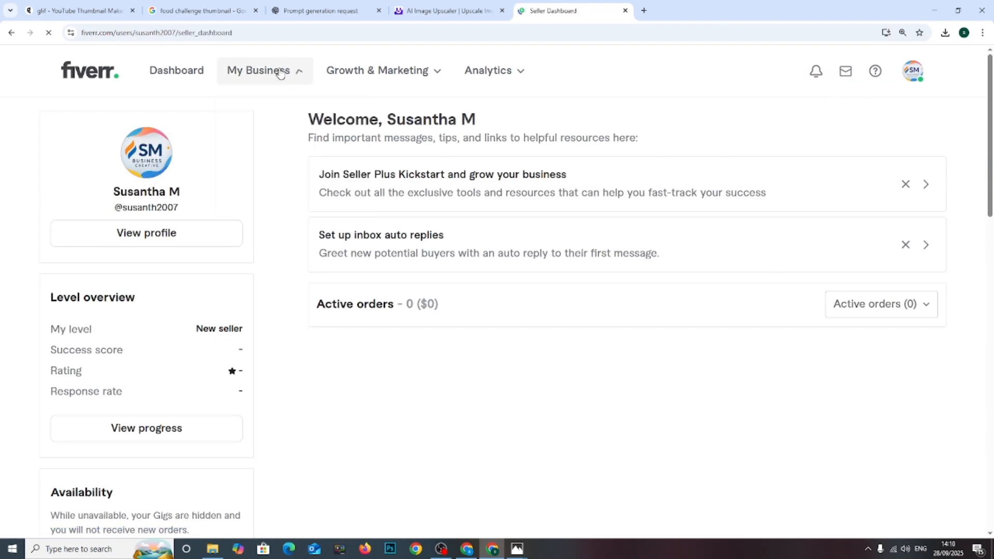
pyautogui.moveTo(265, 71)
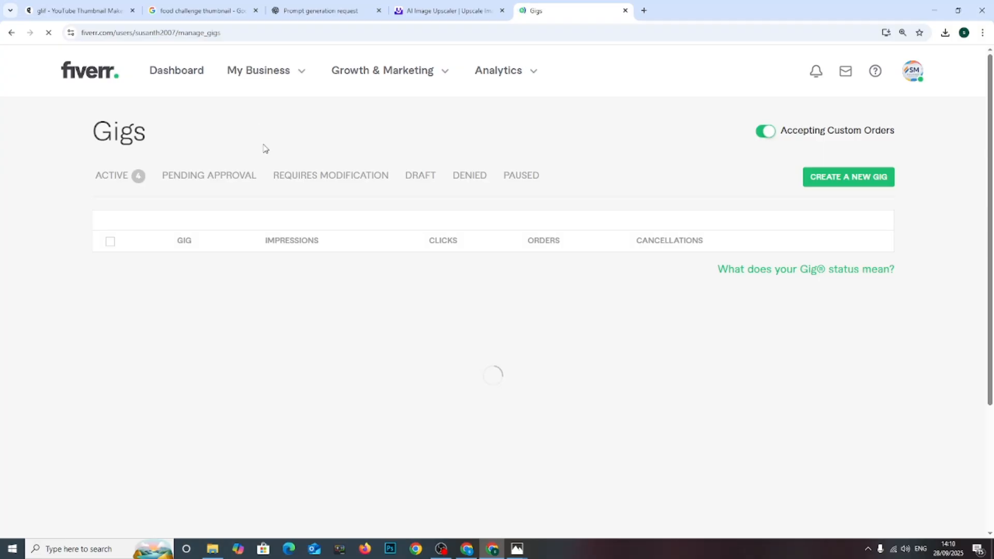
pyautogui.click(437, 10)
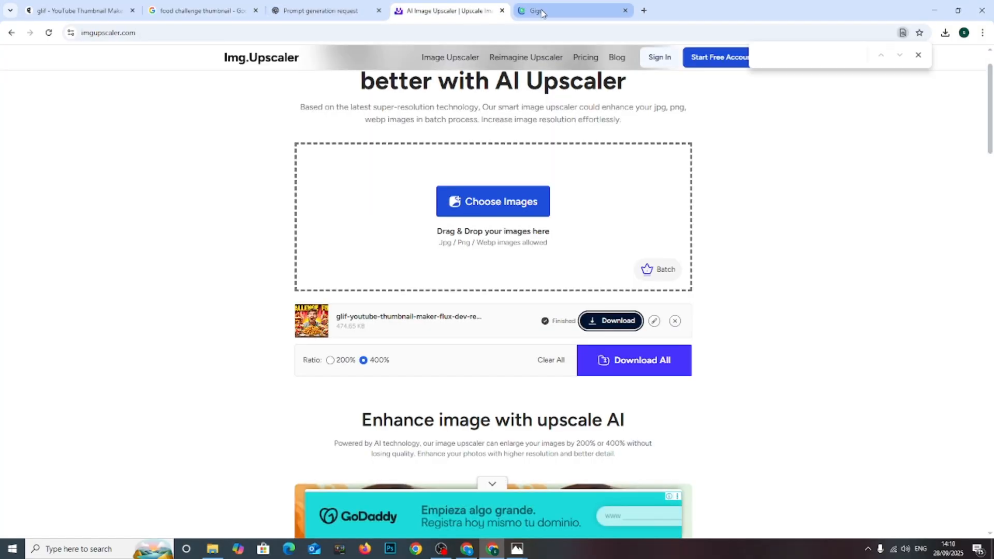
pyautogui.click(526, 9)
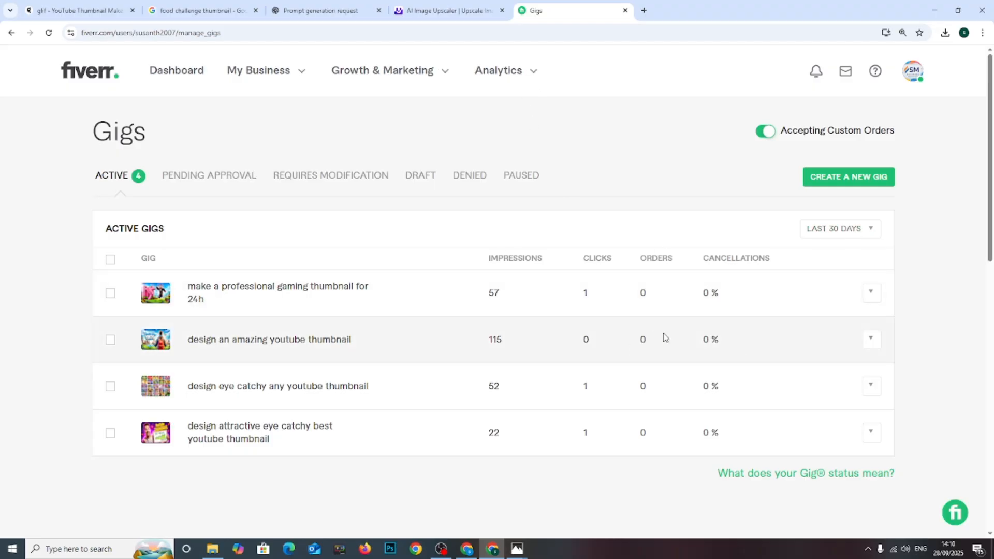
# Step: Set the active gigs' statistics period to the last 3 months and examine their impressions, clicks and orders
pyautogui.scroll(-1, 663, 337)
pyautogui.click(838, 179)
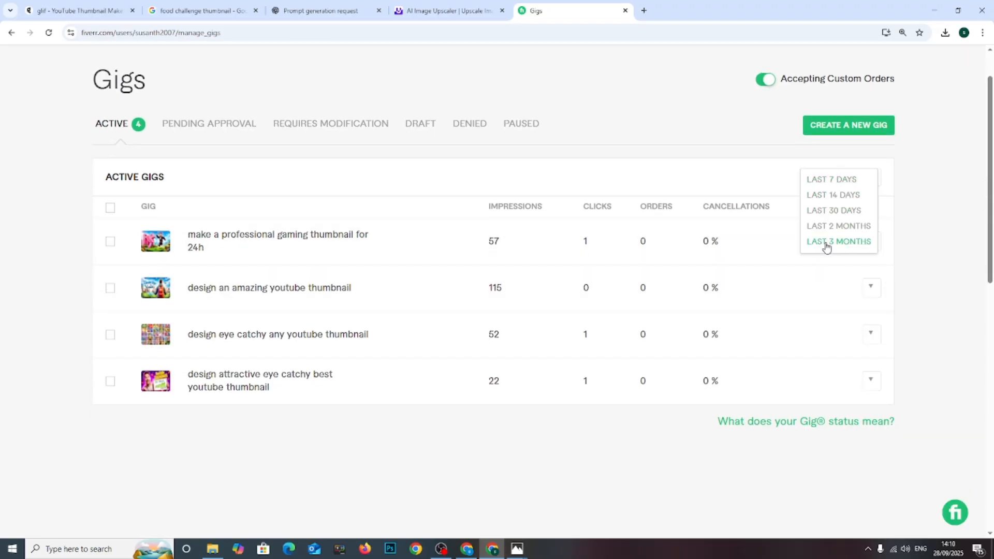
pyautogui.click(828, 241)
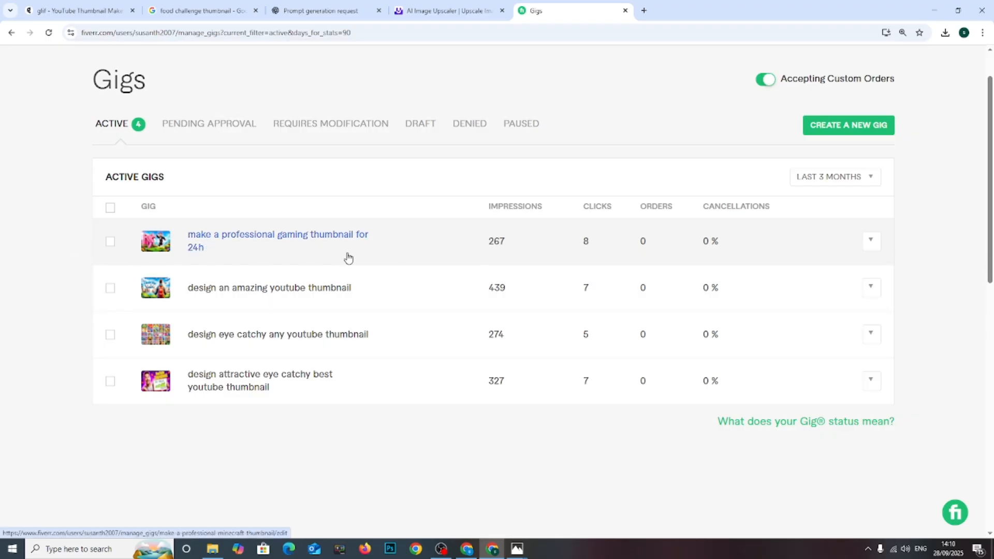
pyautogui.moveTo(465, 239); pyautogui.dragTo(585, 437)
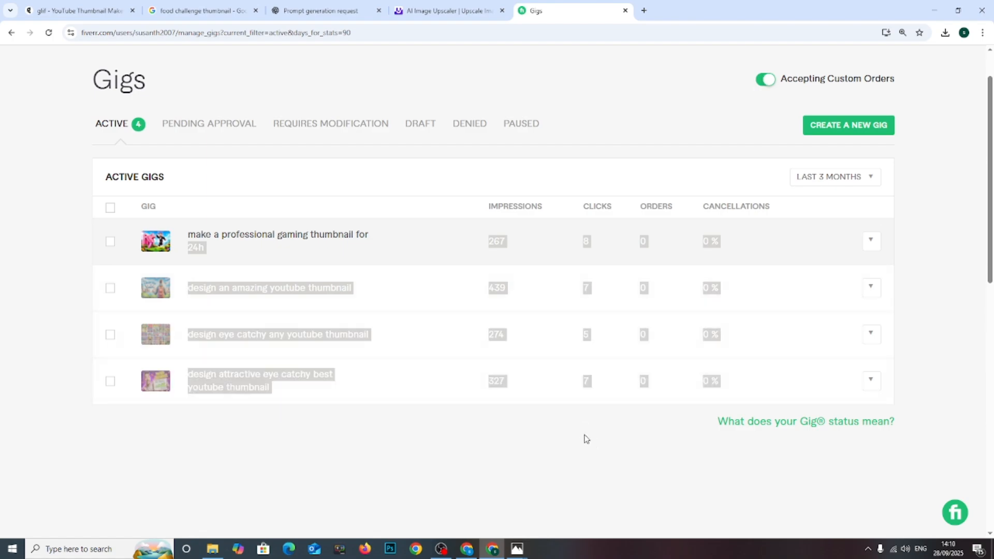
pyautogui.click(426, 176)
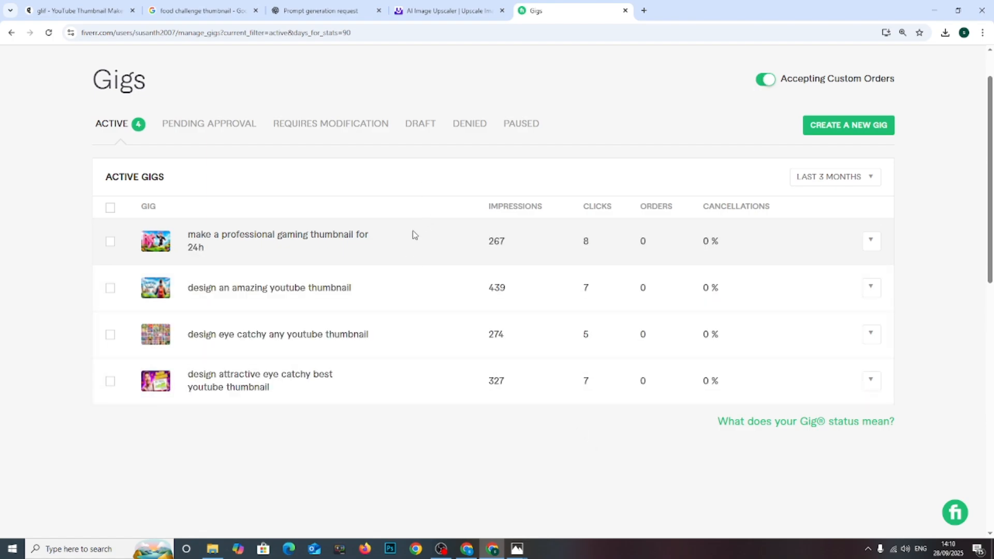
pyautogui.moveTo(456, 242); pyautogui.dragTo(549, 440)
pyautogui.click(544, 449)
# Step: Bring up the second downloaded copy of the Challenge Food thumbnail in Photos, inspect it, and close it
pyautogui.moveTo(517, 548)
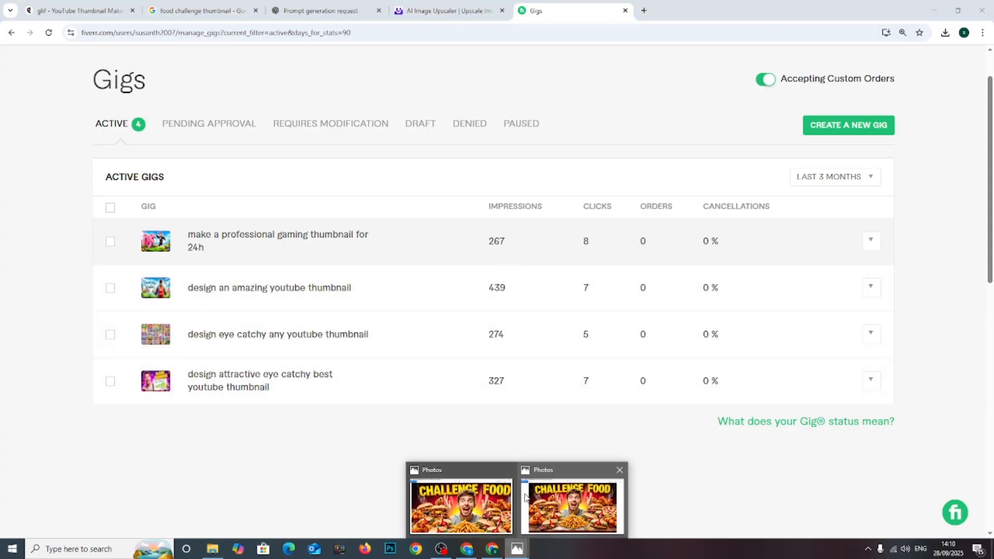
pyautogui.click(490, 497)
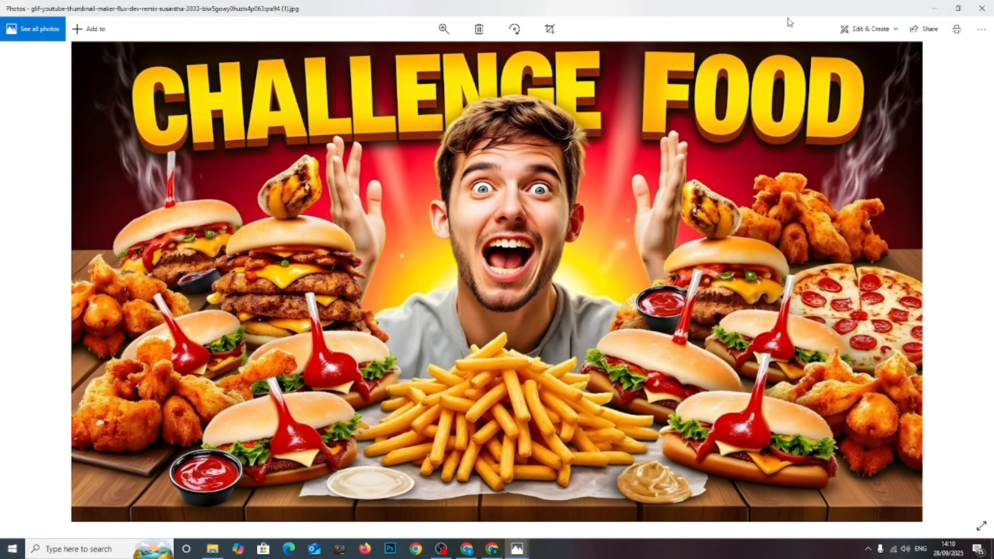
pyautogui.click(986, 8)
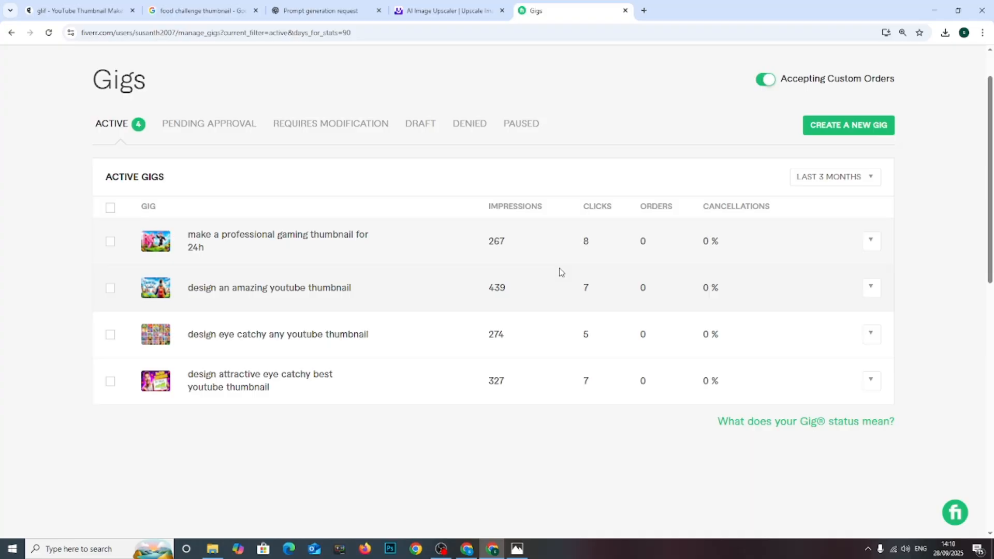
# Step: Preview the active gig "design eye catchy any youtube thumbnail" from the Gigs list
pyautogui.click(199, 336)
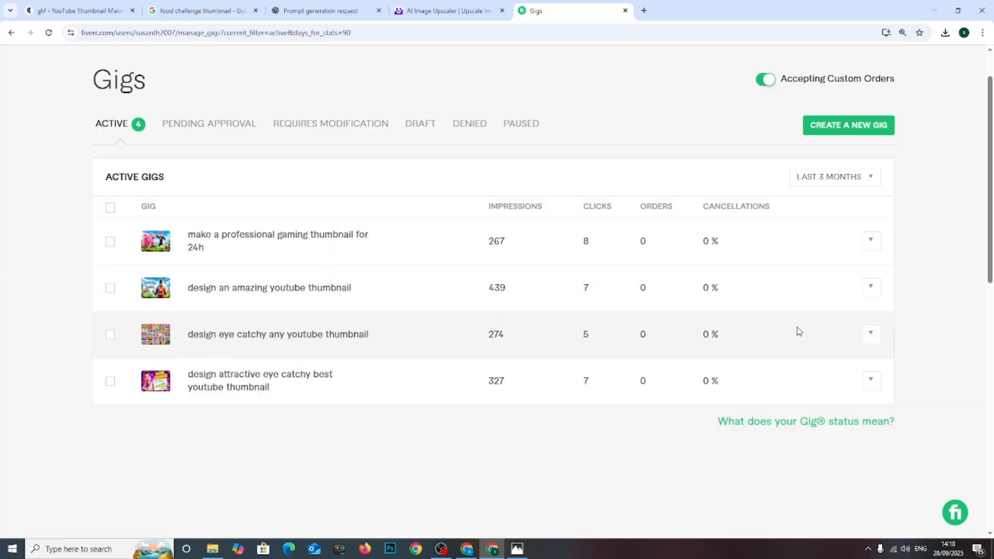
pyautogui.click(871, 336)
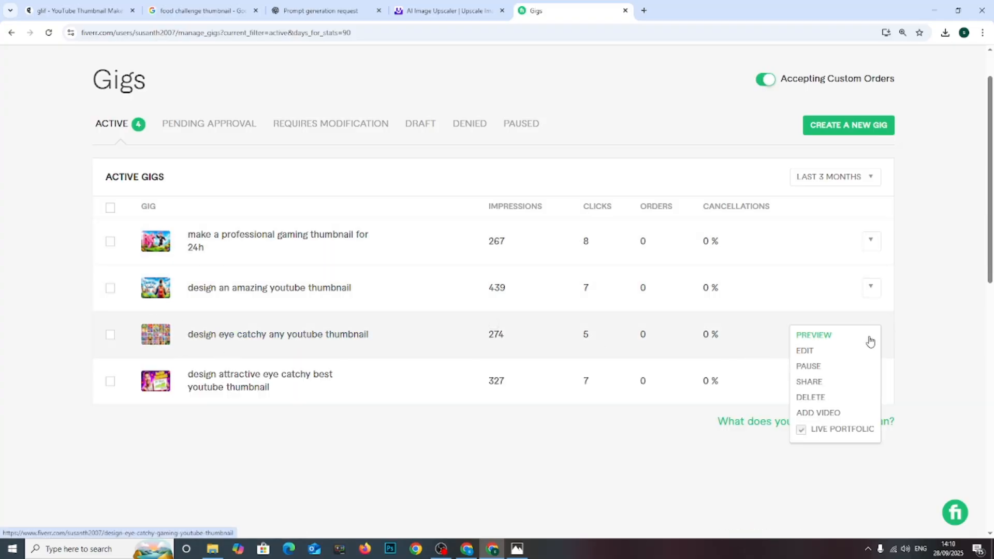
pyautogui.click(819, 337)
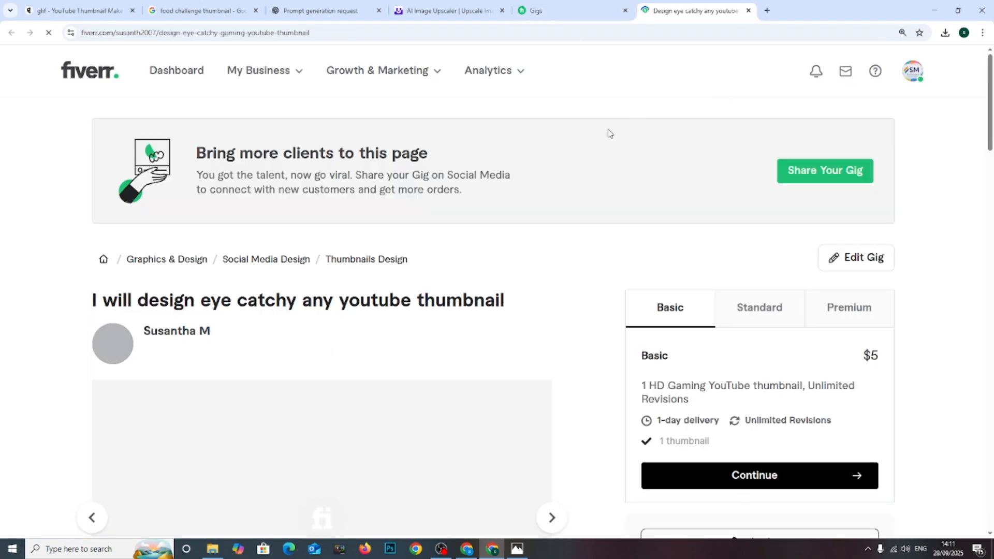
# Step: Examine the gig's sample thumbnail collage, enlarge it in the full-screen gallery, and advance to the next image
pyautogui.scroll(-4, 510, 264)
pyautogui.scroll(-2, 448, 322)
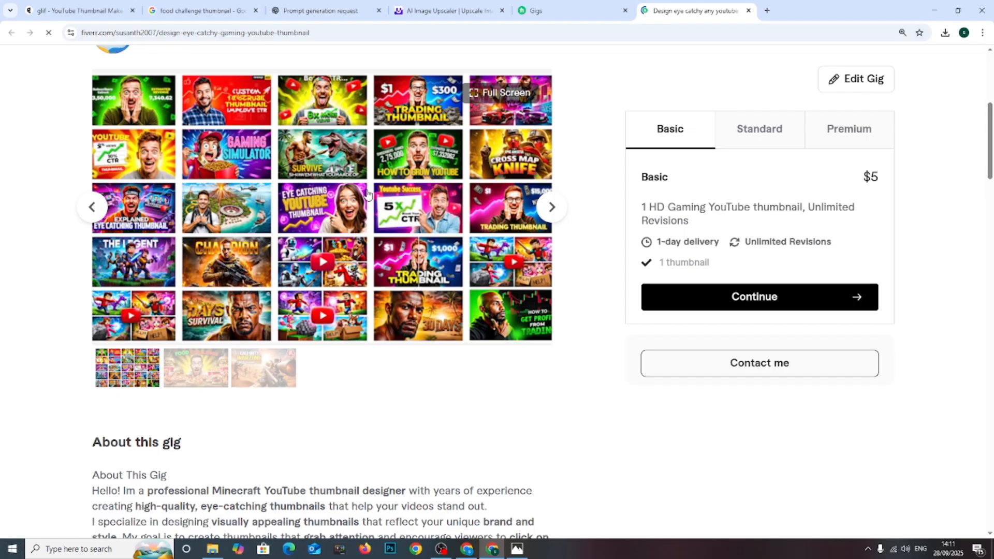
pyautogui.scroll(3, 367, 194)
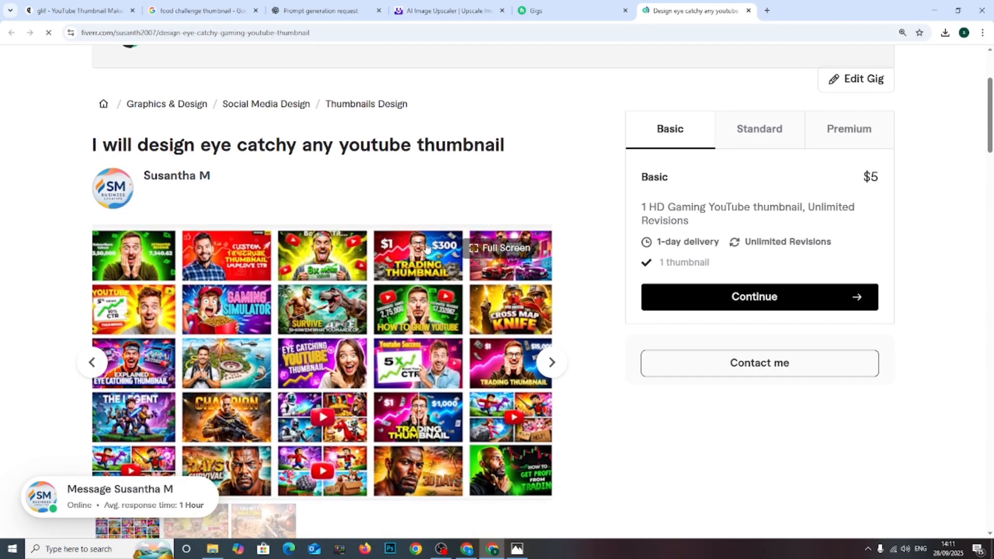
pyautogui.scroll(-2, 73, 195)
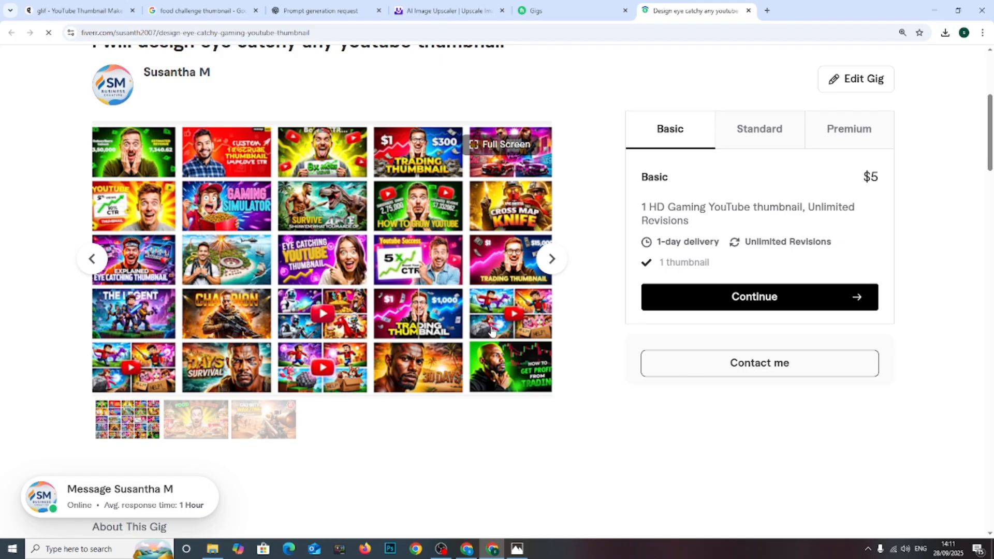
pyautogui.scroll(-2, 472, 308)
pyautogui.scroll(2, 466, 304)
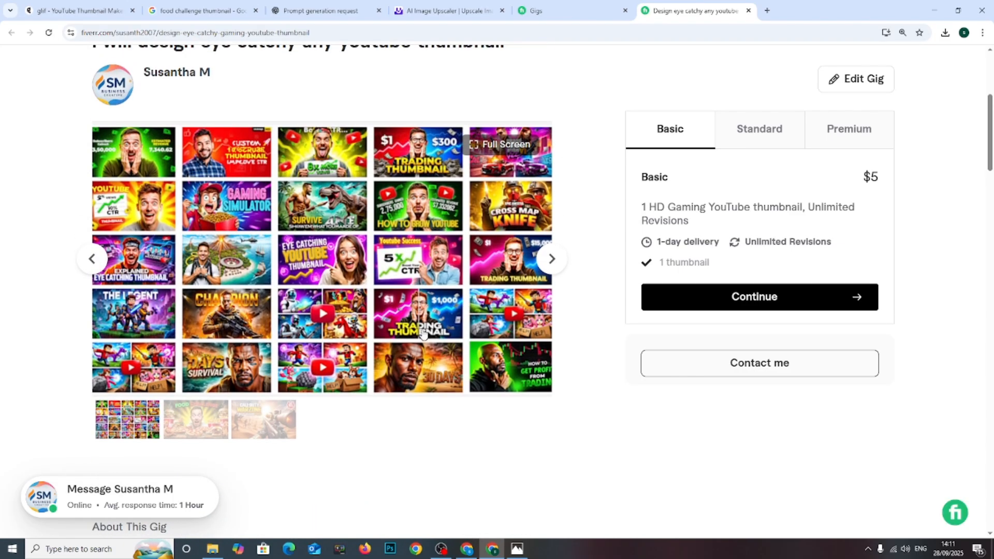
pyautogui.click(344, 283)
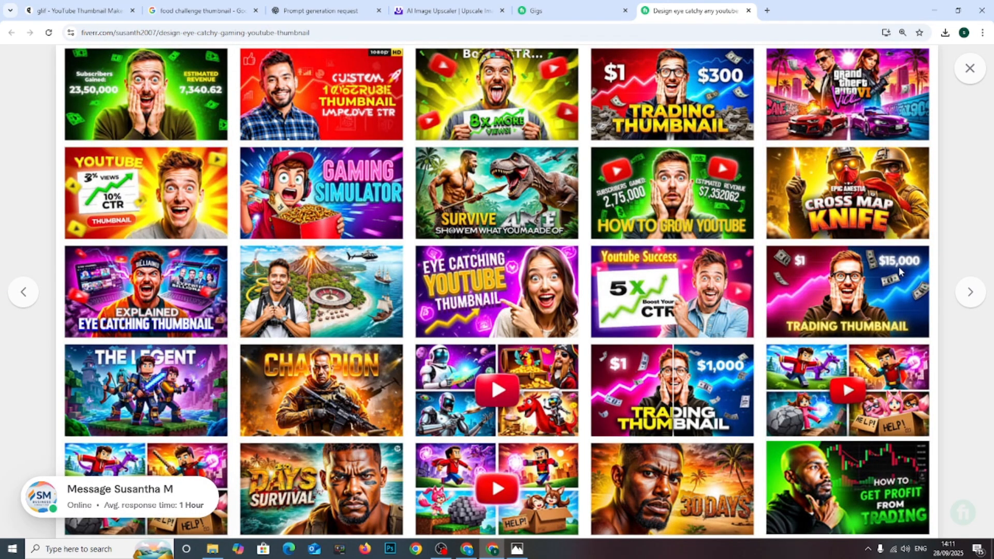
pyautogui.click(975, 292)
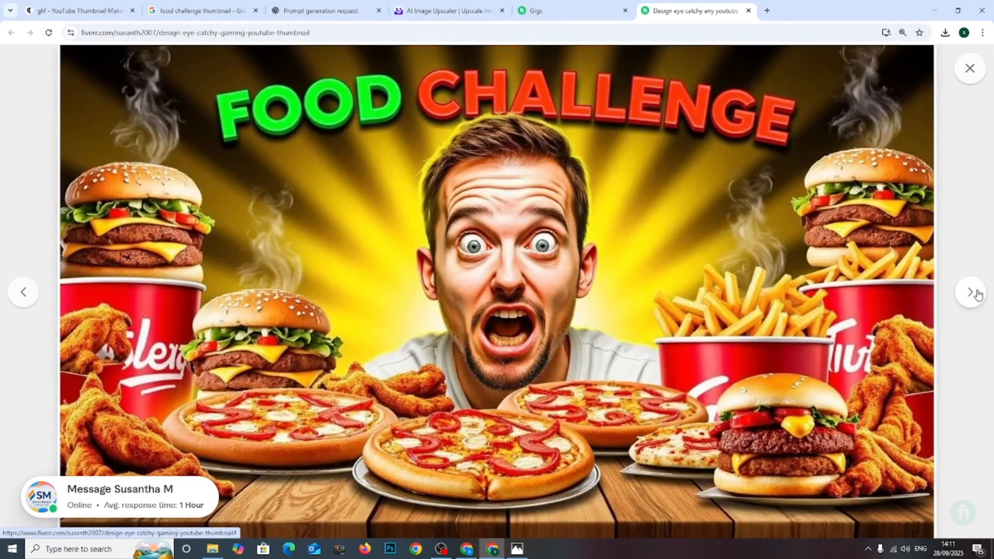